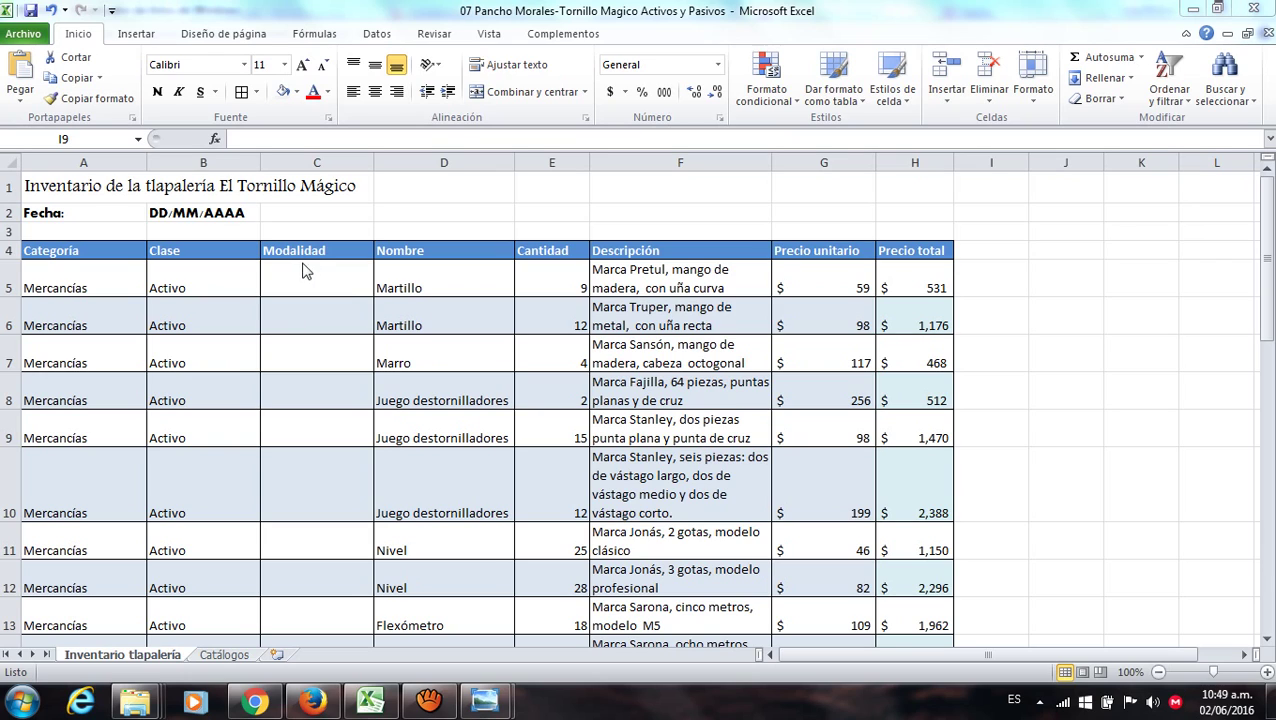
Review the Modalidad column of the inventory and the Modalidad options in C2:C8 of the Catálogos sheet.
drag(339, 292, 331, 611)
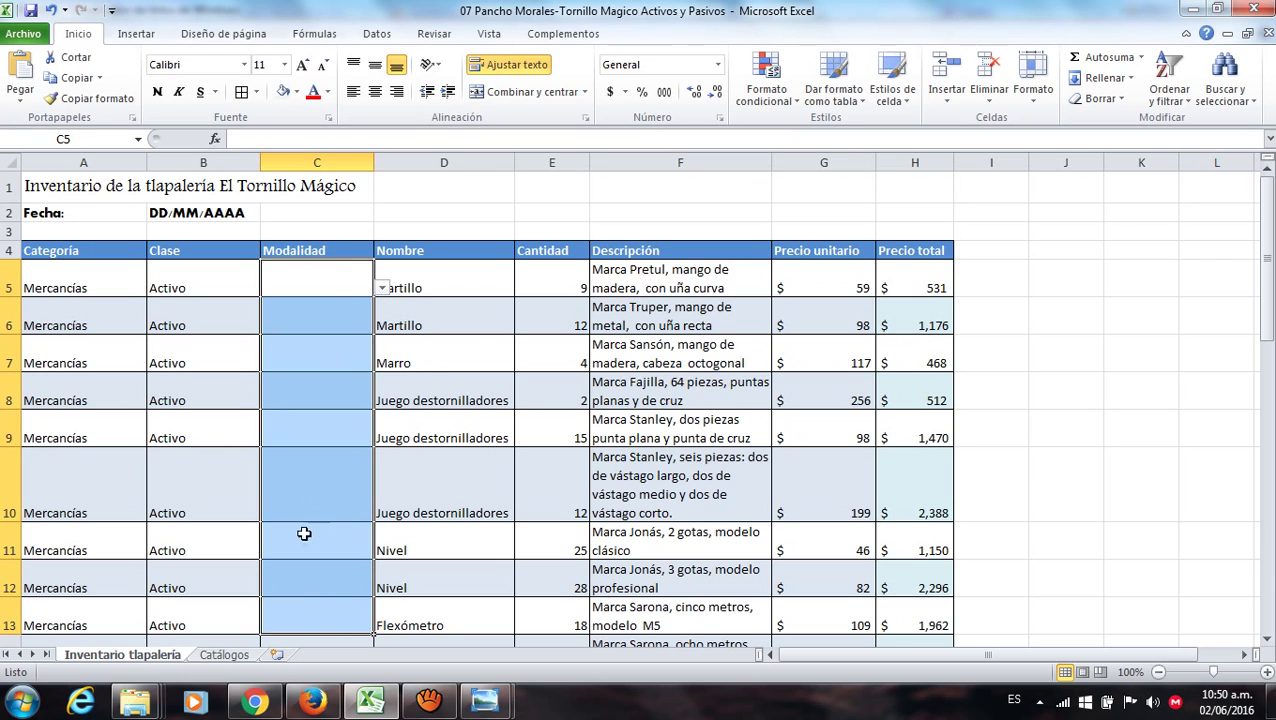
scroll(292, 543, down, 4)
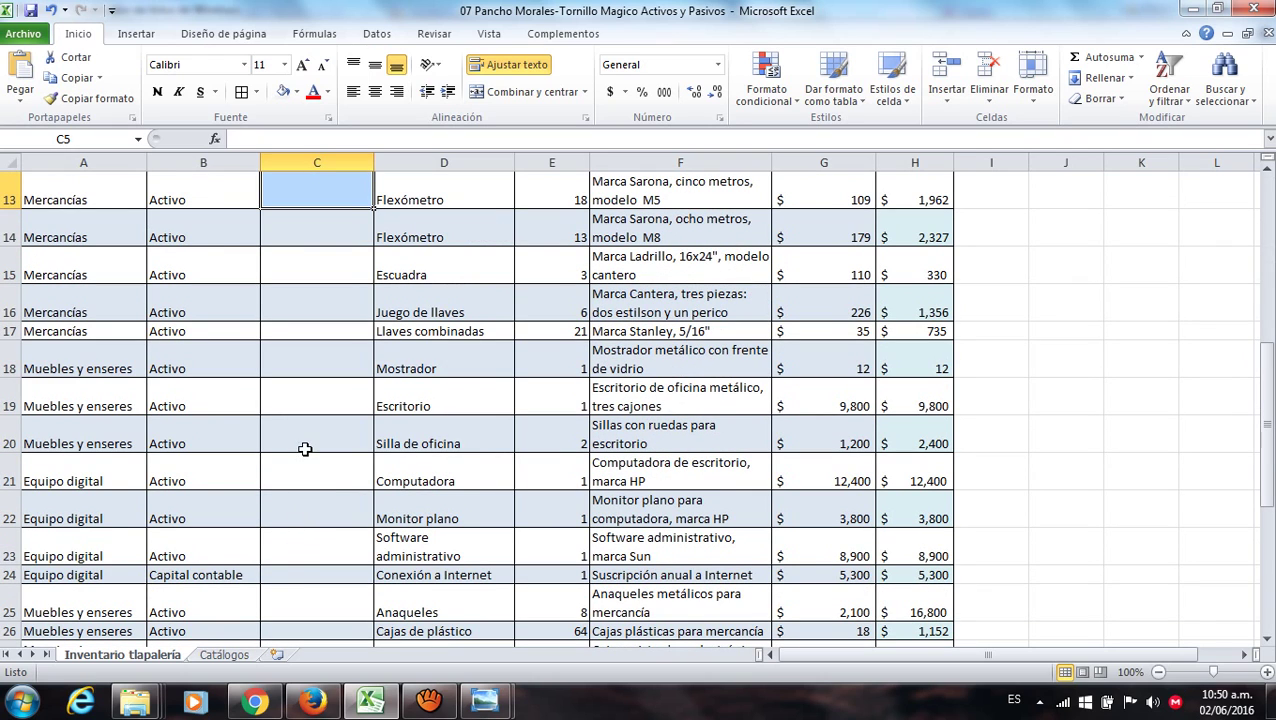
click(224, 655)
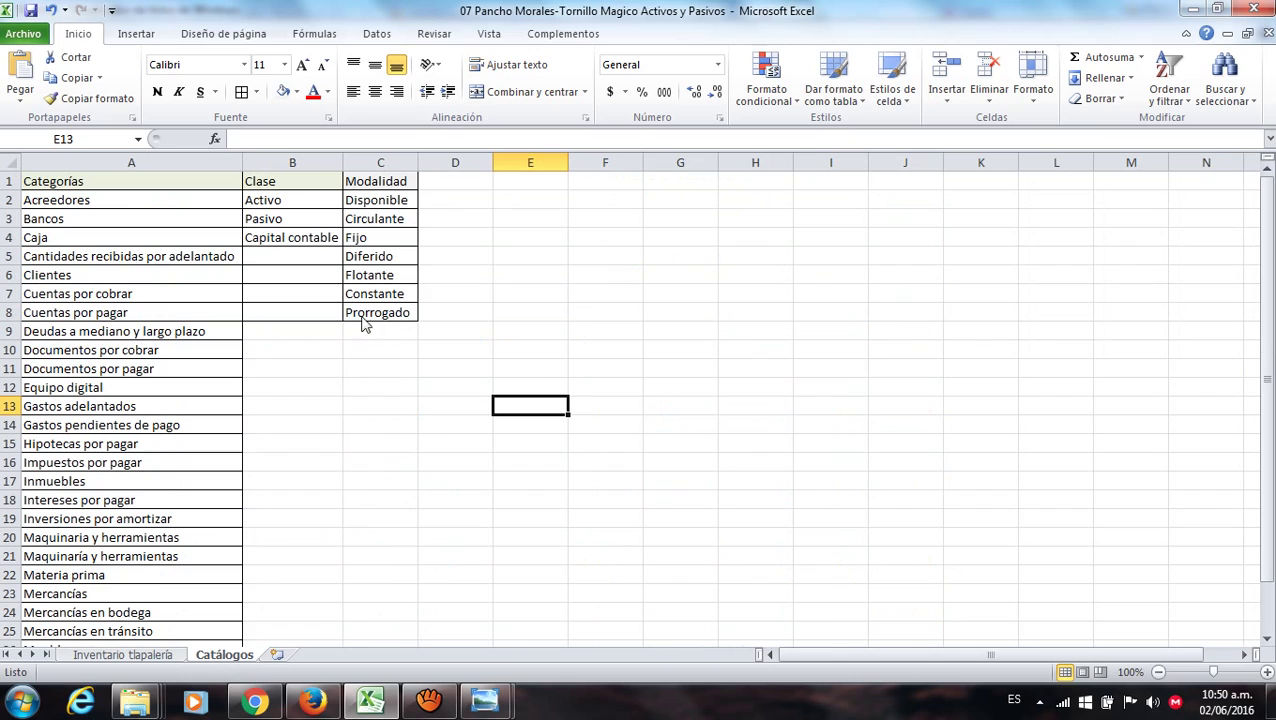
drag(393, 201, 382, 315)
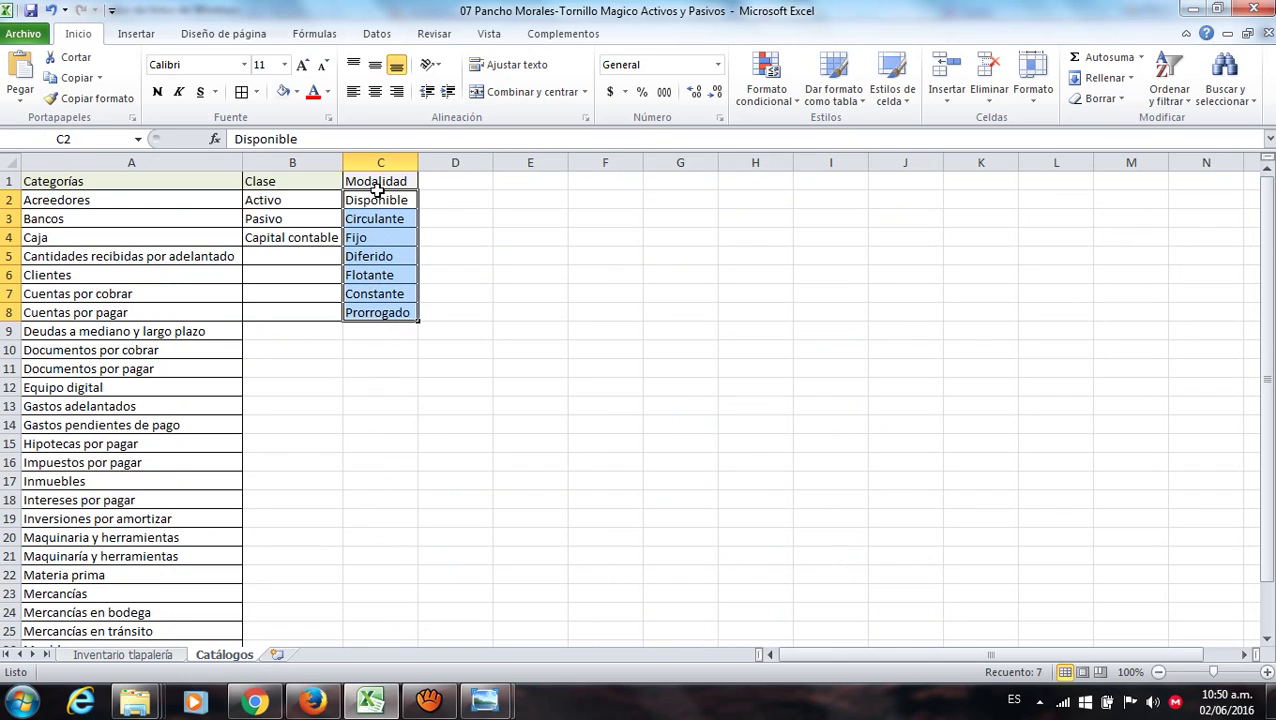
click(156, 653)
scroll(310, 390, up, 4)
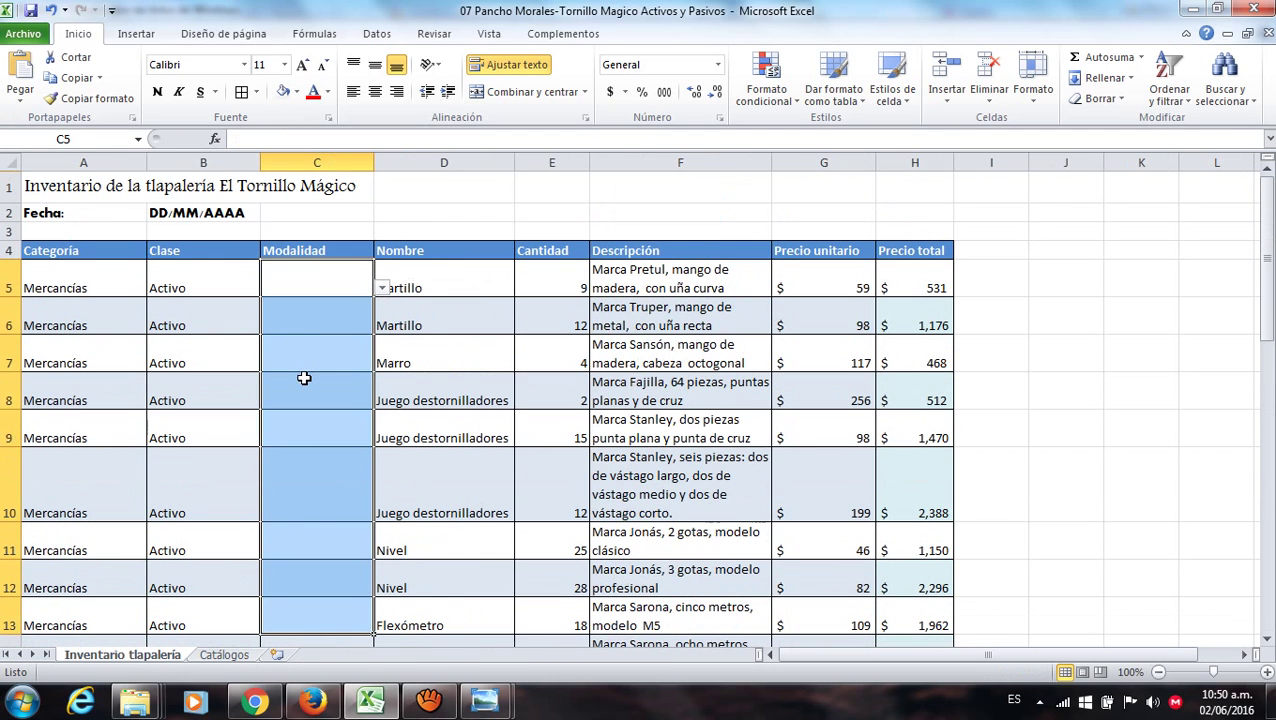
Select the first empty Modalidad cell, C5, in the inventory table.
click(322, 316)
click(316, 281)
click(314, 303)
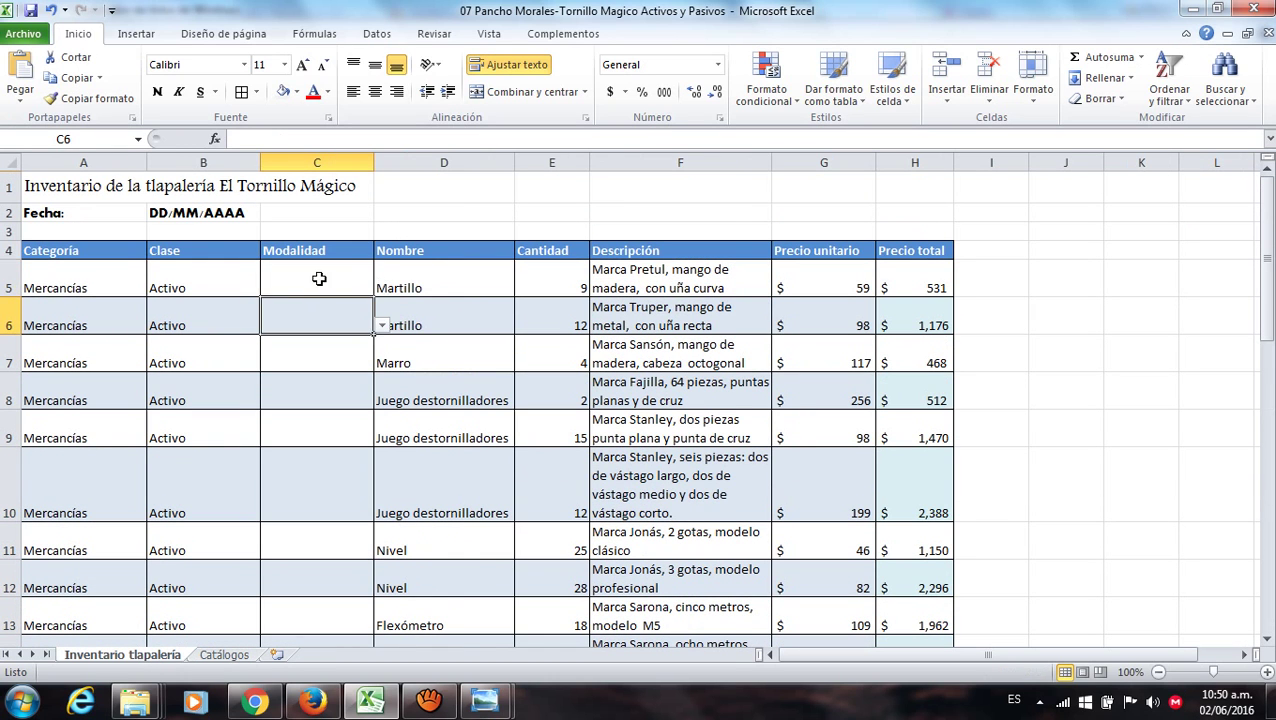
click(319, 279)
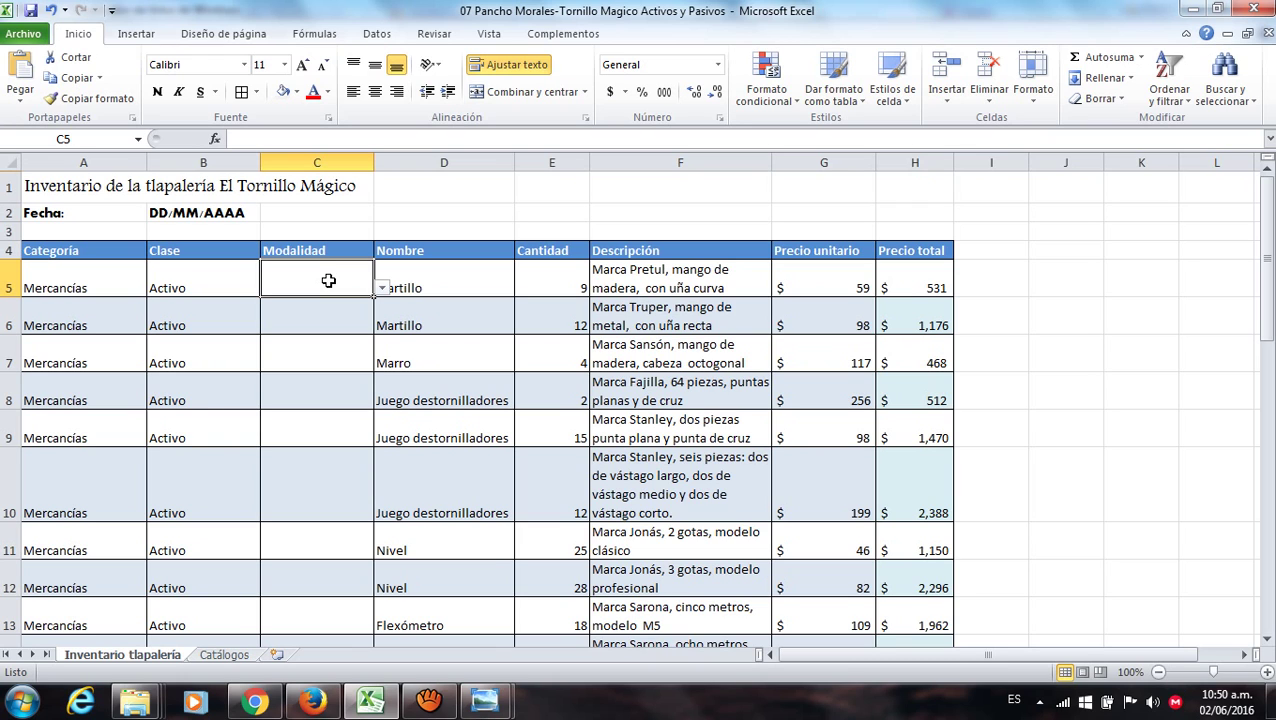
Switch to Windows Photo Viewer to look at the keyboard picture, and return to the Excel inventory.
click(472, 700)
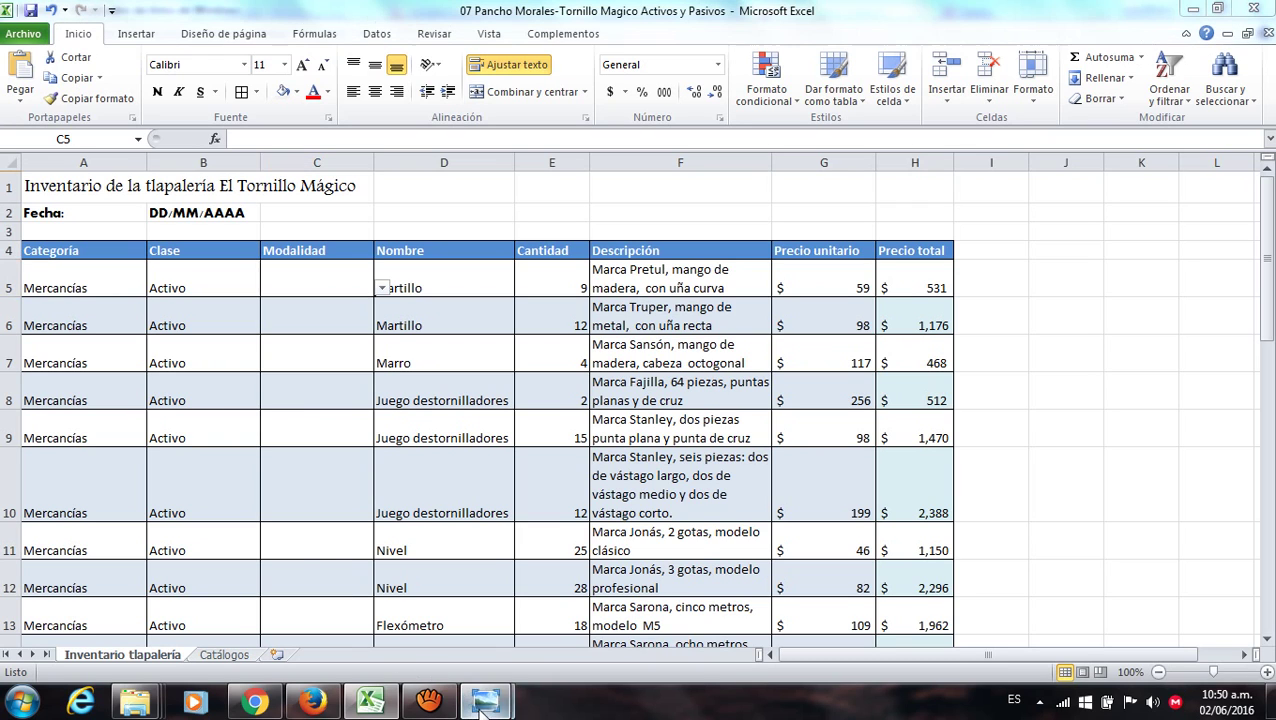
click(550, 640)
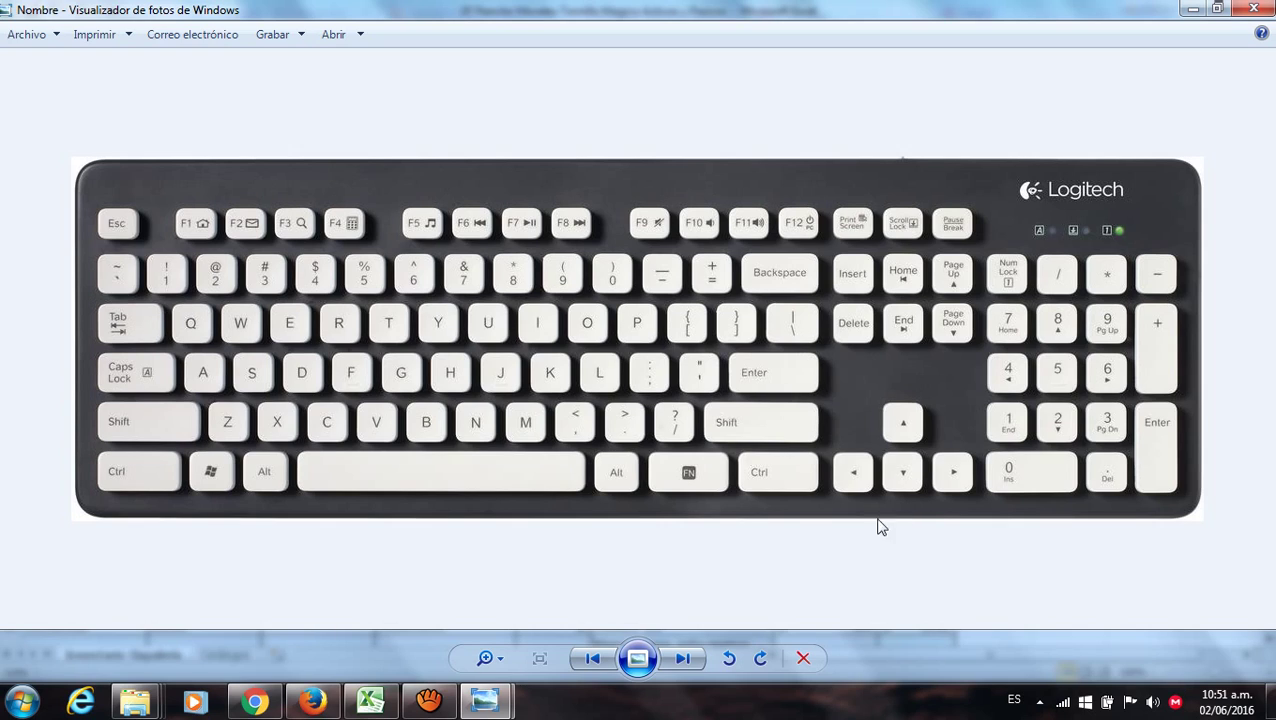
click(370, 700)
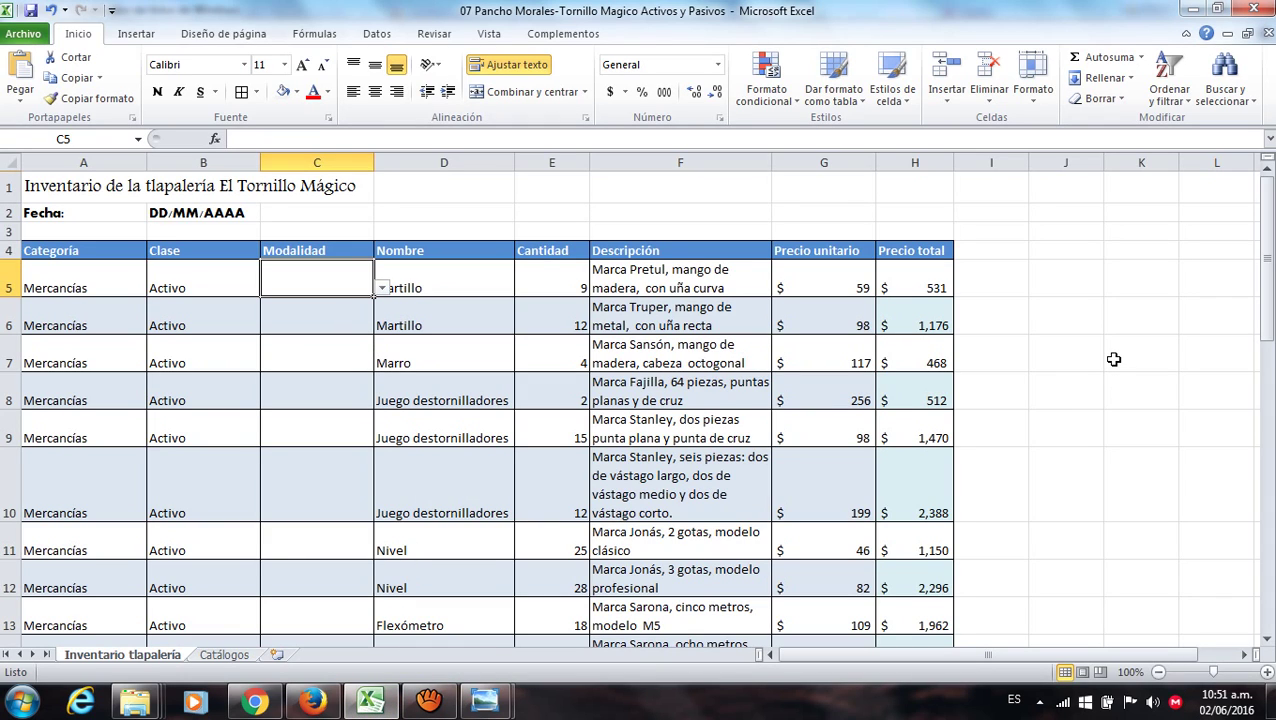
Extend the selection from C5 down to the last row of the Modalidad column.
key(ctrl+shift+Down)
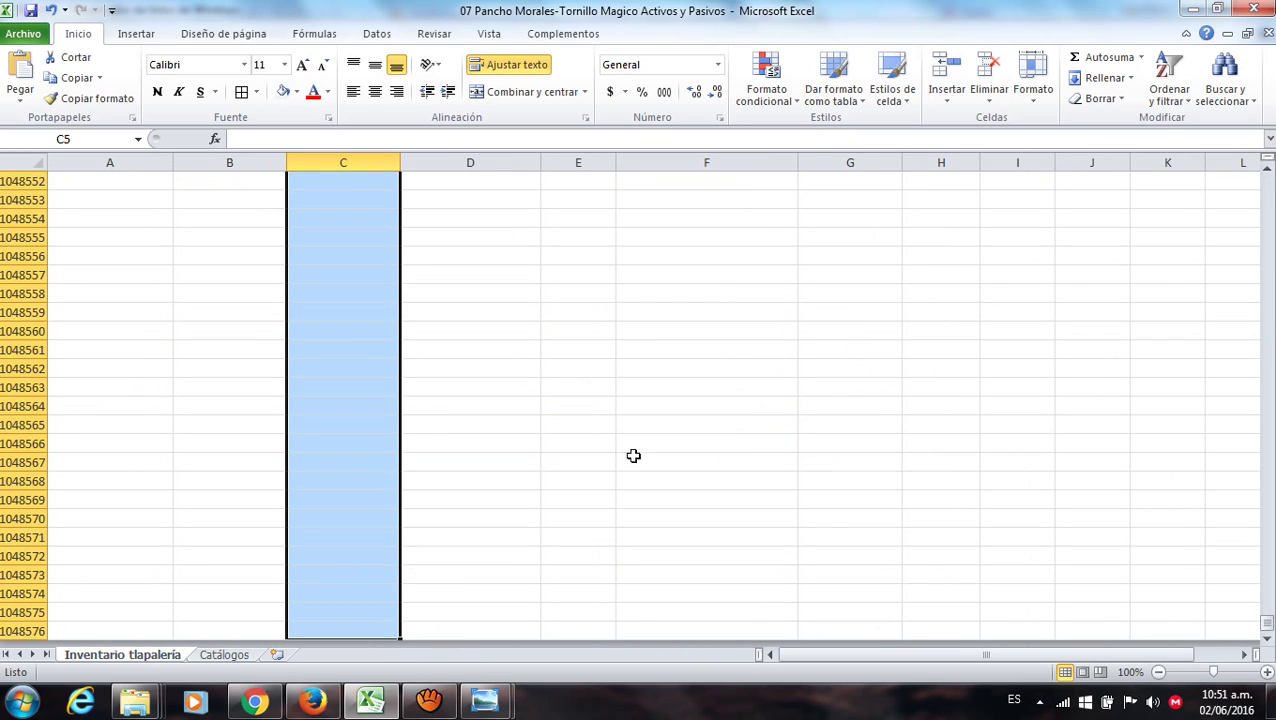
scroll(549, 431, up, 15)
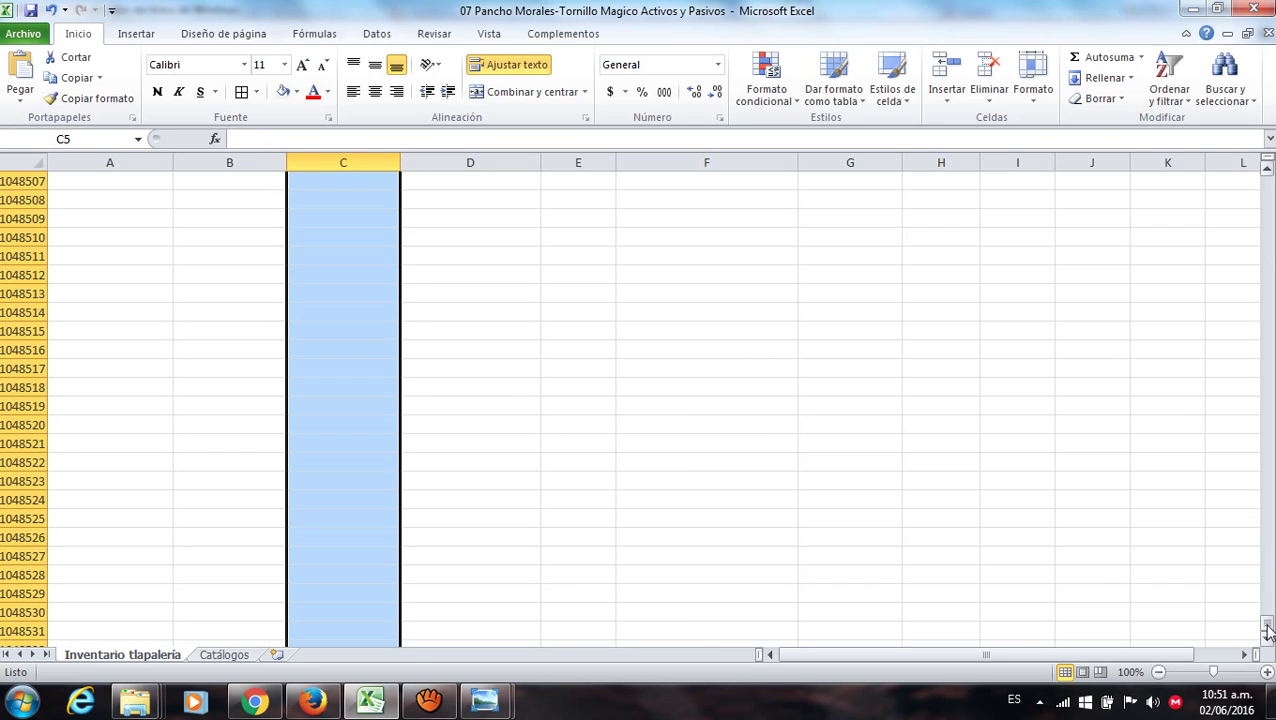
drag(1266, 630, 1266, 180)
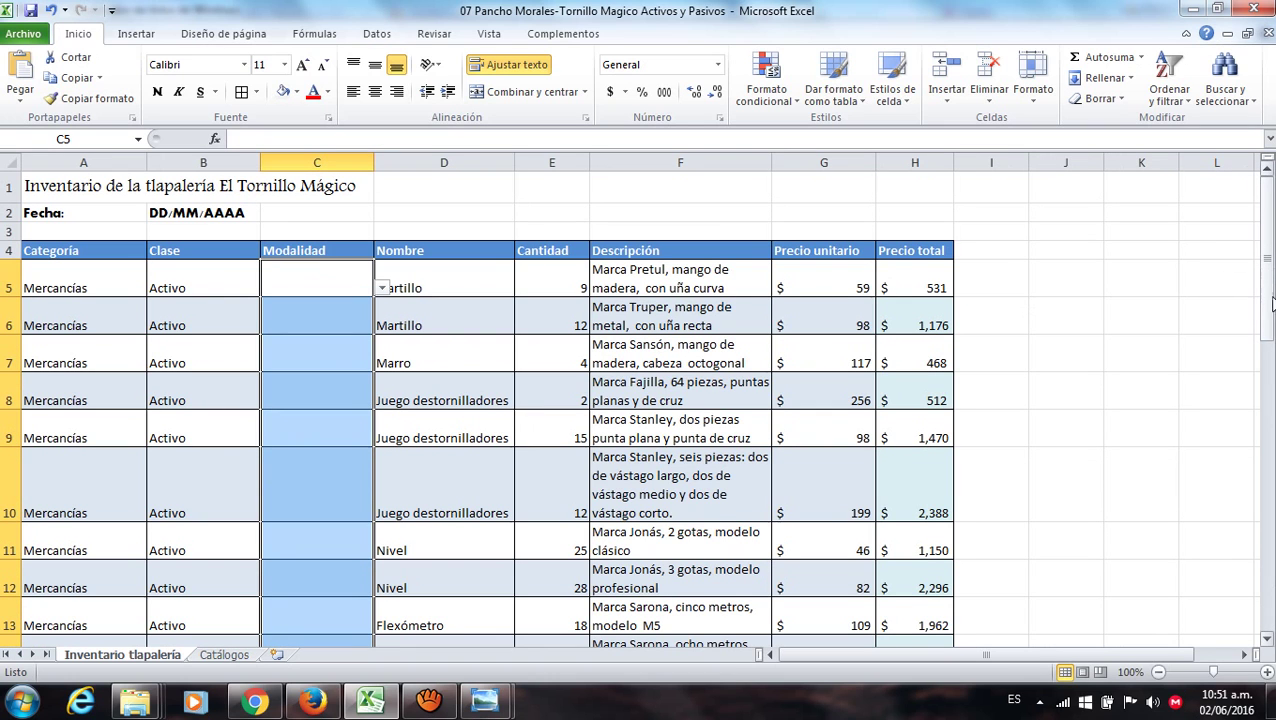
drag(1272, 303, 1268, 222)
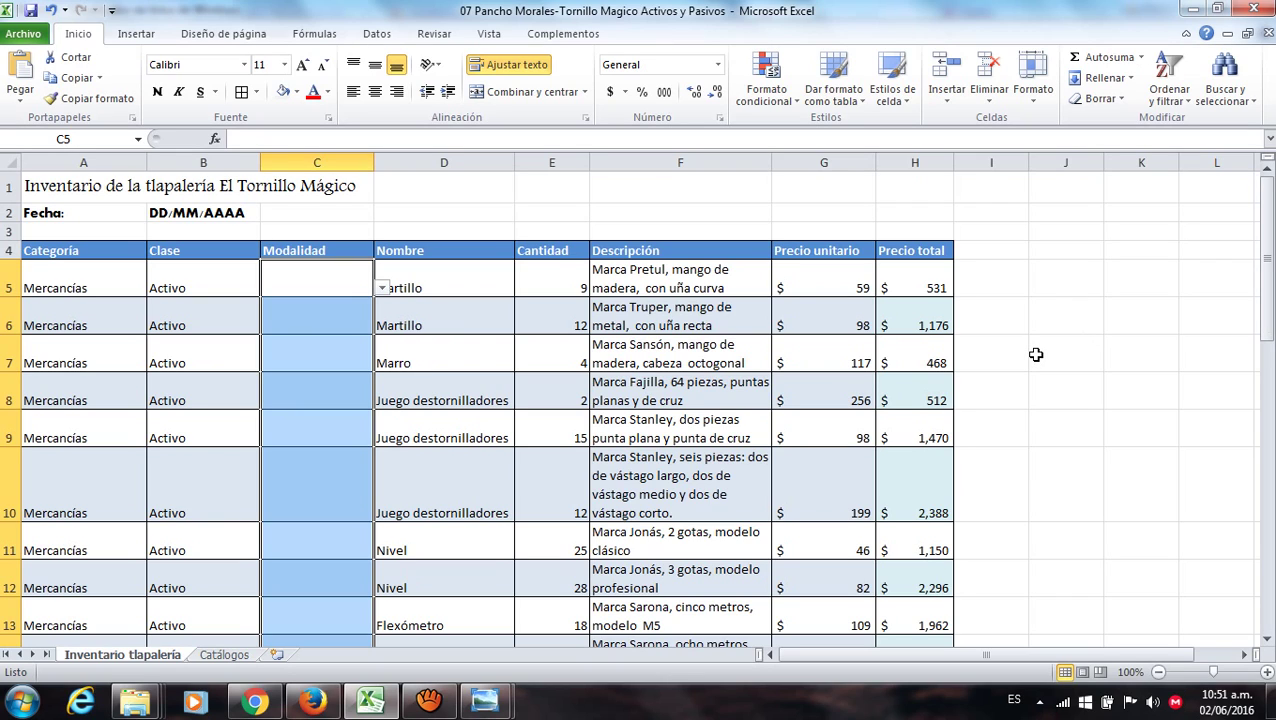
Open data validation for the selected Modalidad cells and extend it to the cells that have no validation.
click(377, 36)
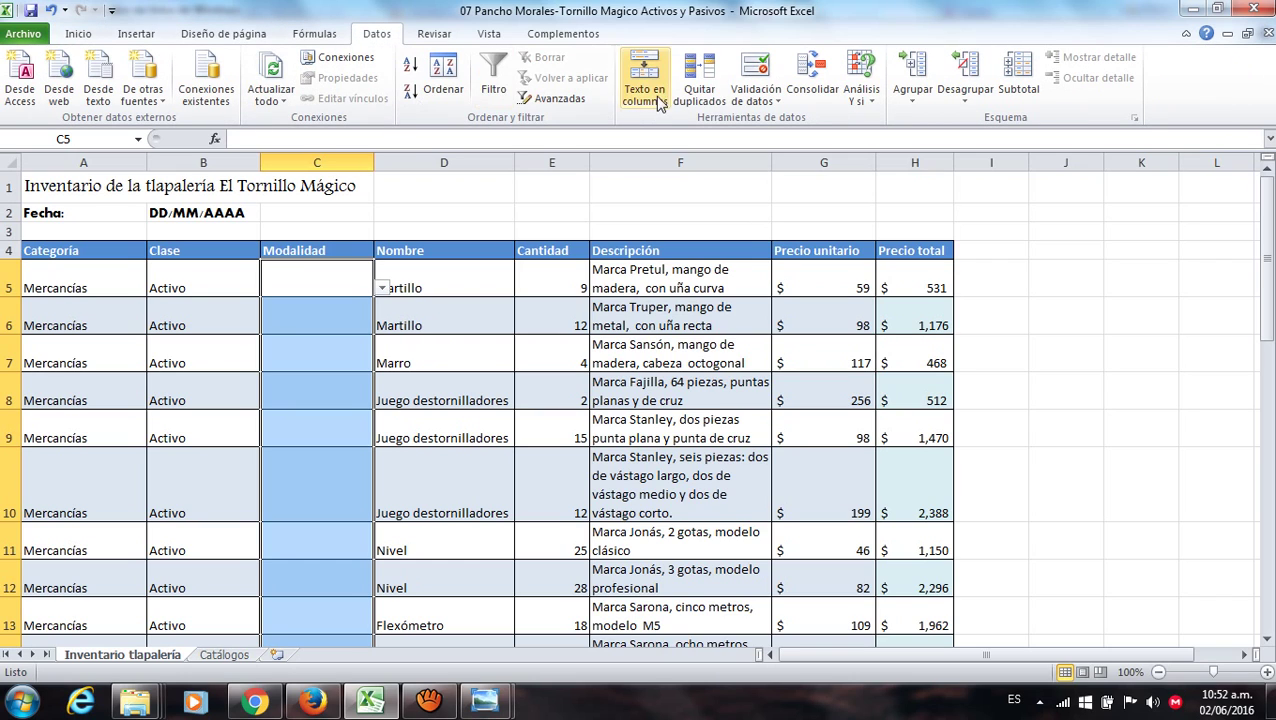
click(756, 72)
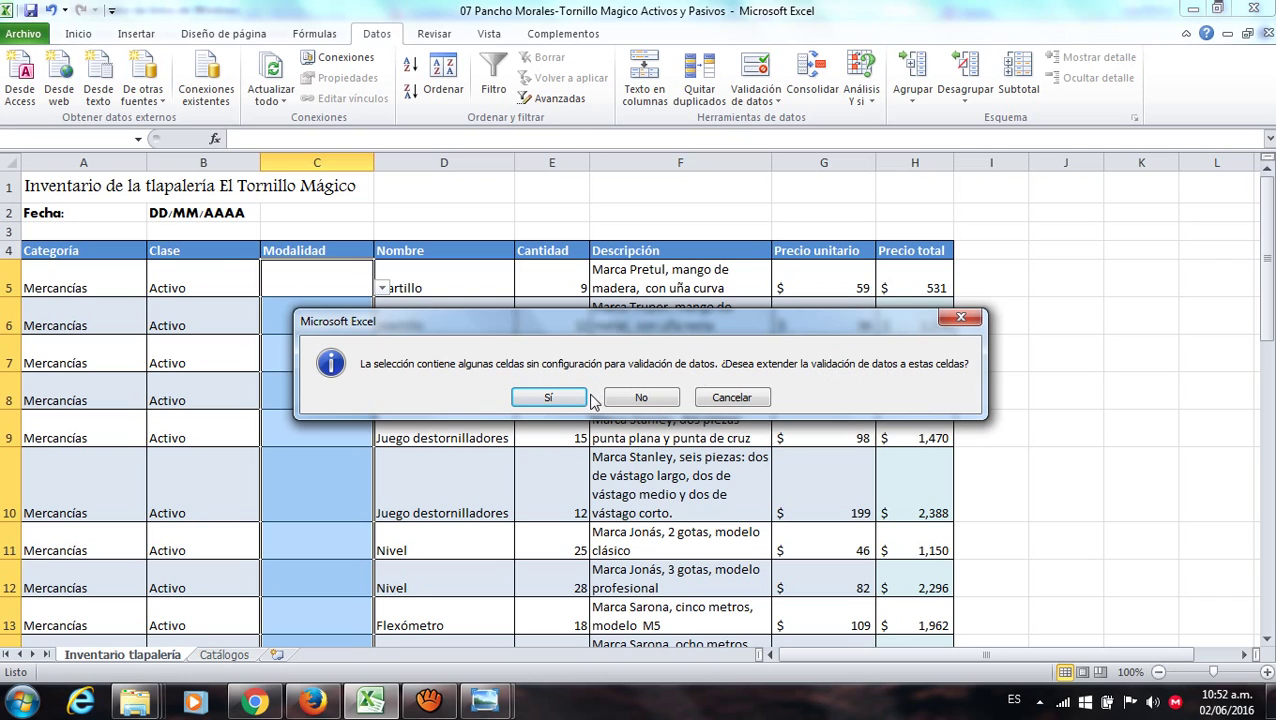
click(546, 400)
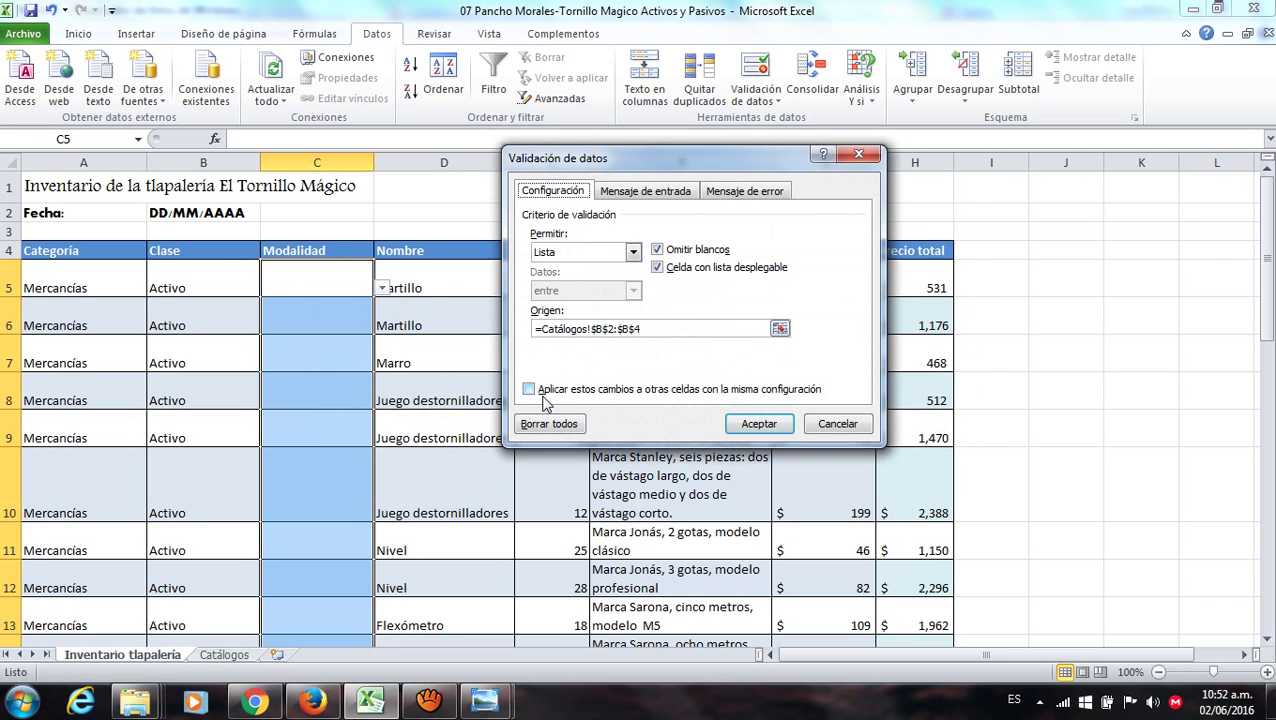
Keep the Lista criterion, set its source to =Catálogos!$C$2:$C$8, and apply the validation to the Modalidad cells.
click(633, 254)
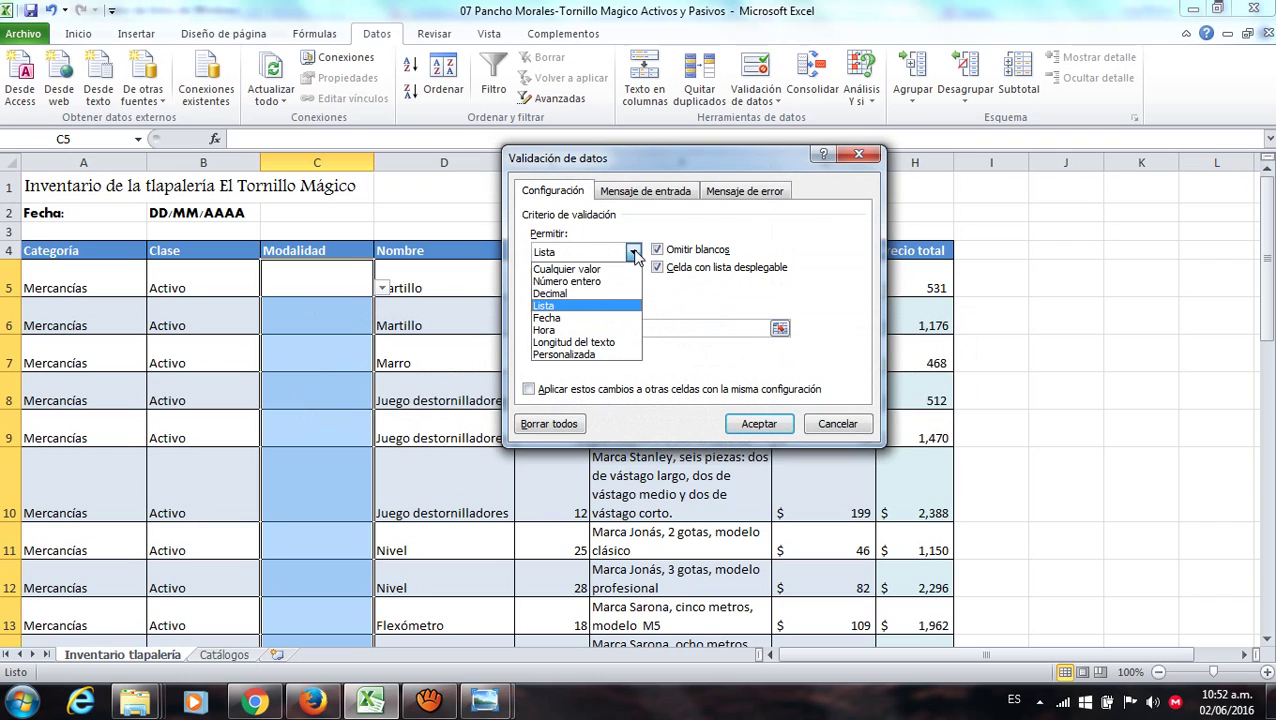
click(634, 254)
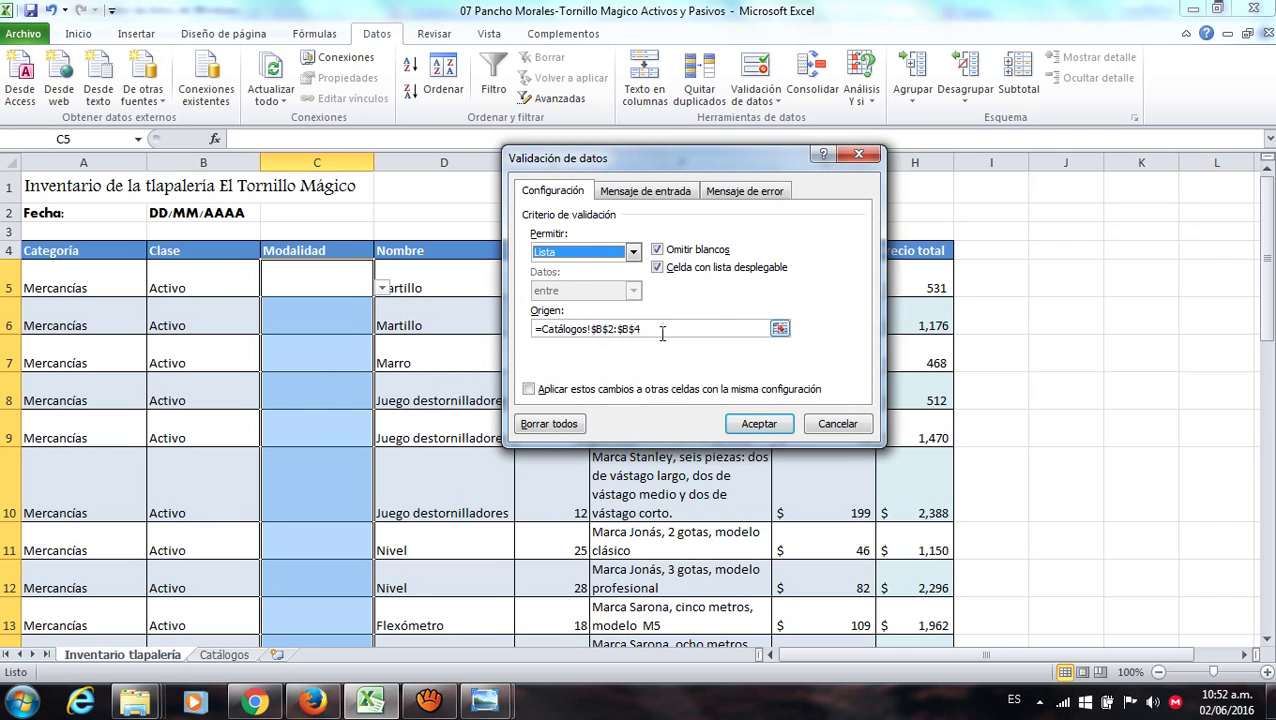
drag(662, 333, 538, 330)
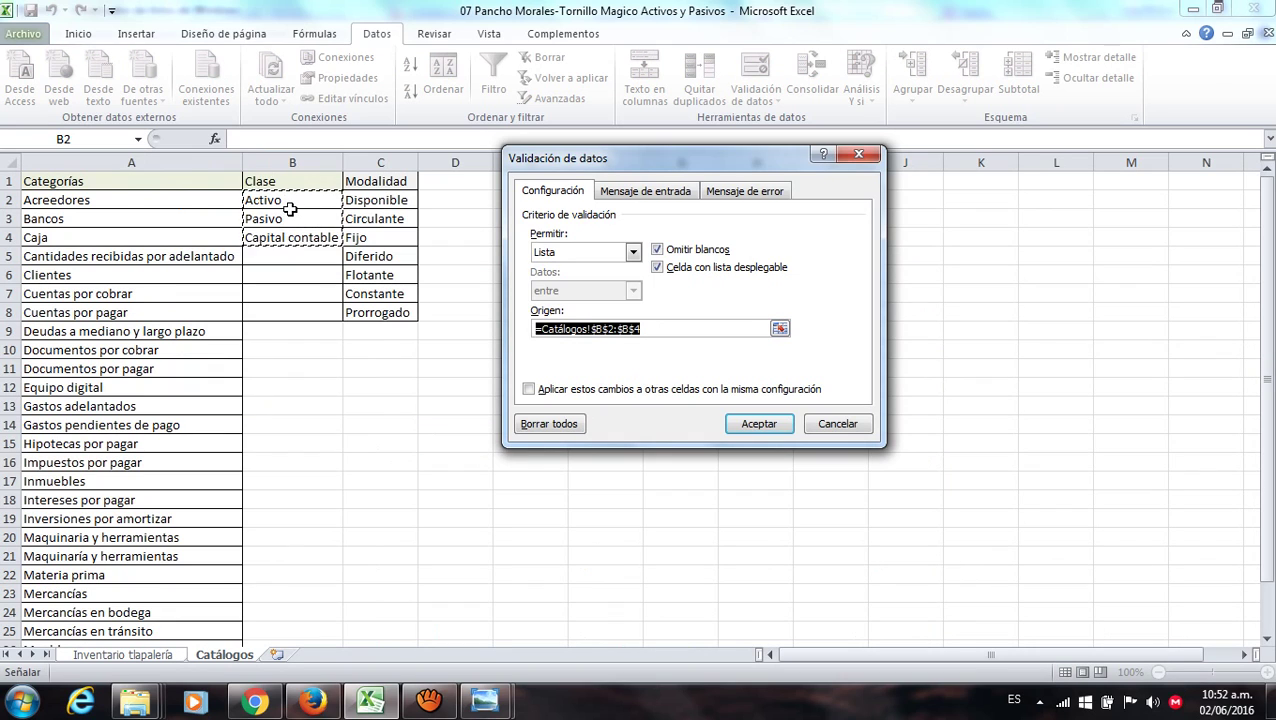
key(Left)
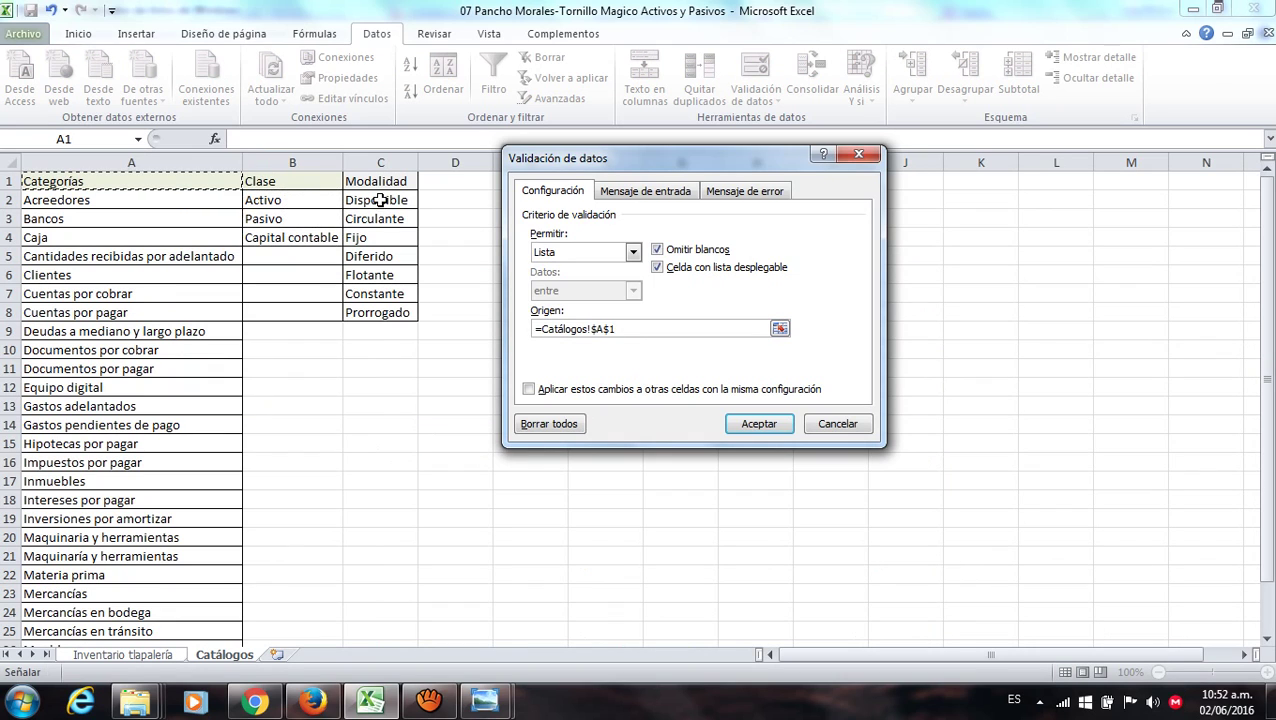
double_click(536, 333)
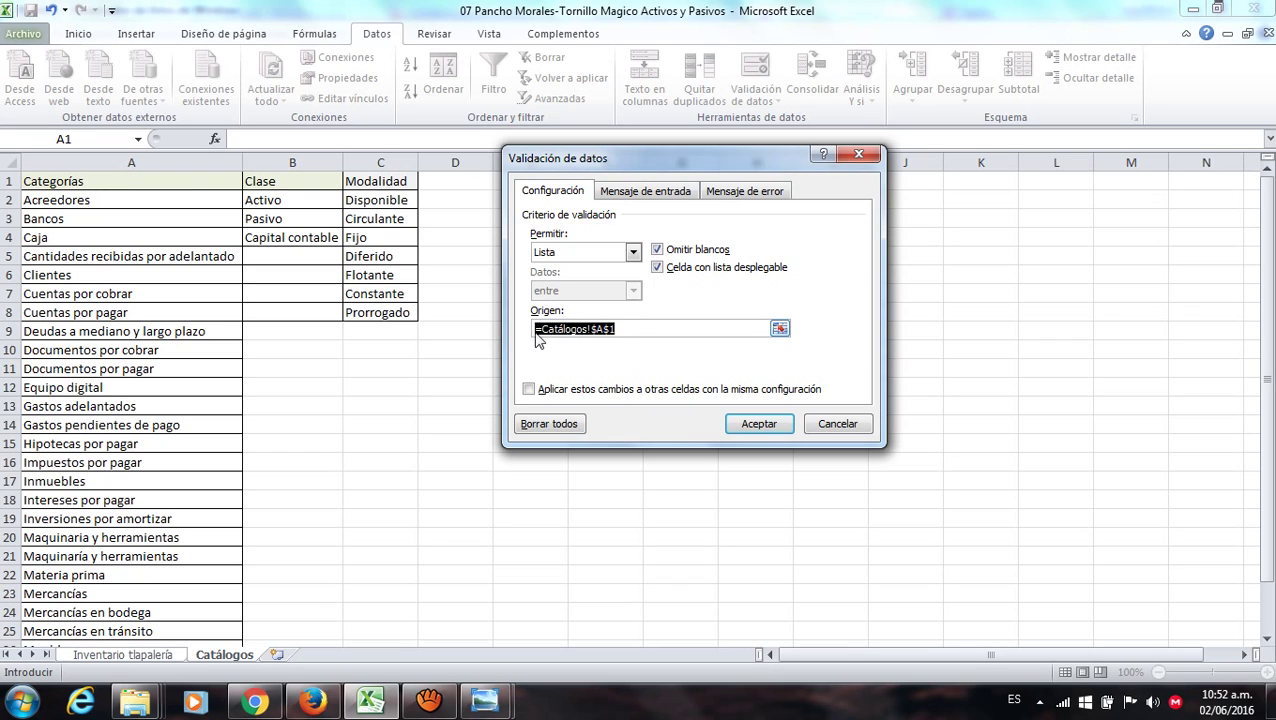
key(BackSpace)
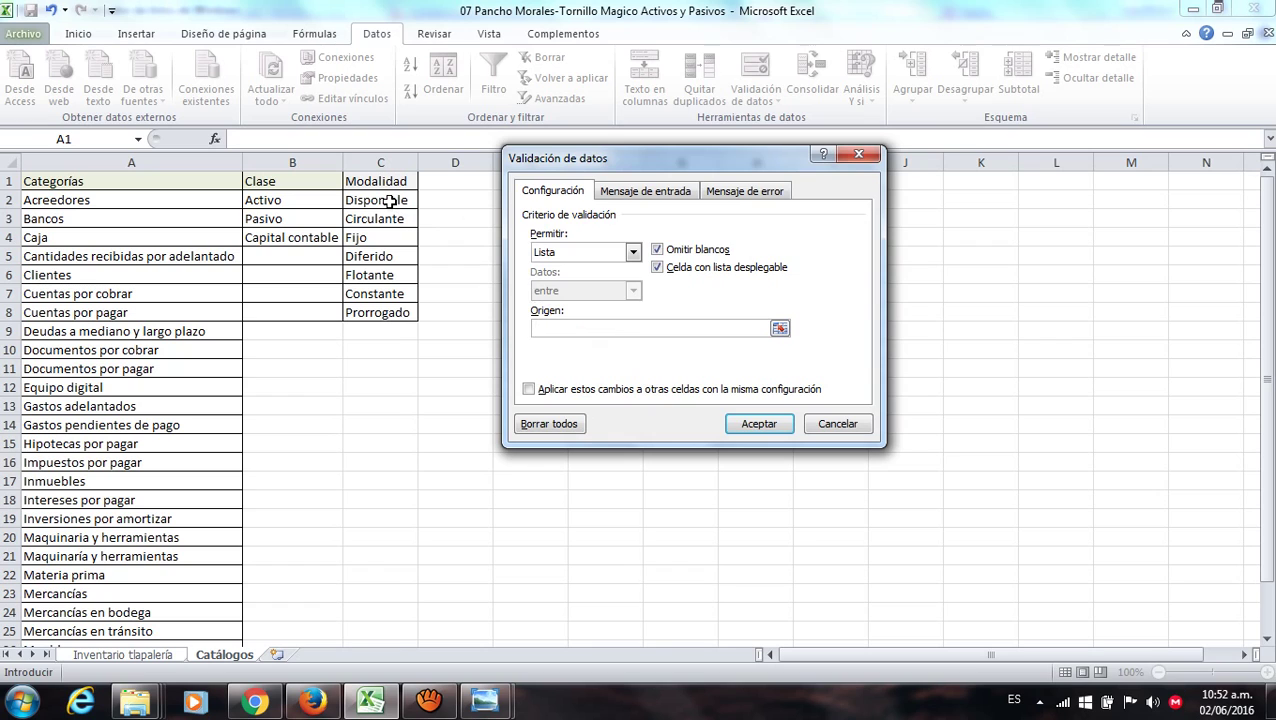
drag(385, 205, 385, 313)
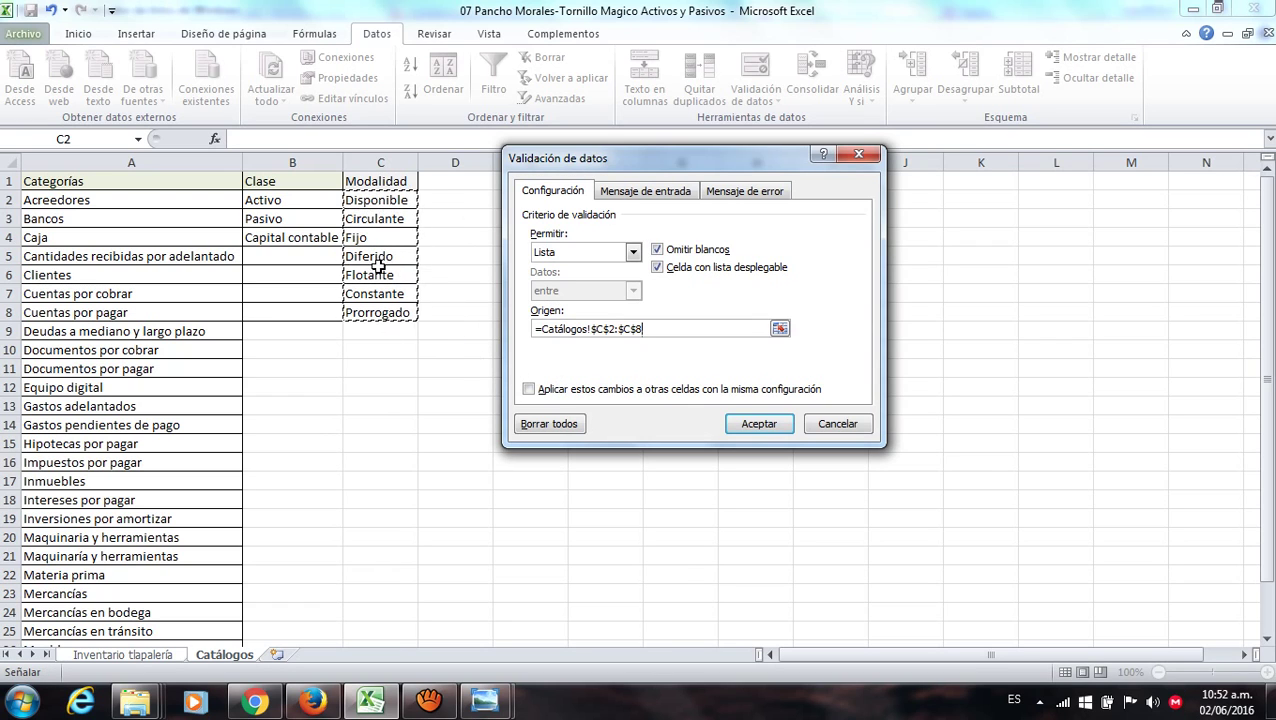
click(760, 424)
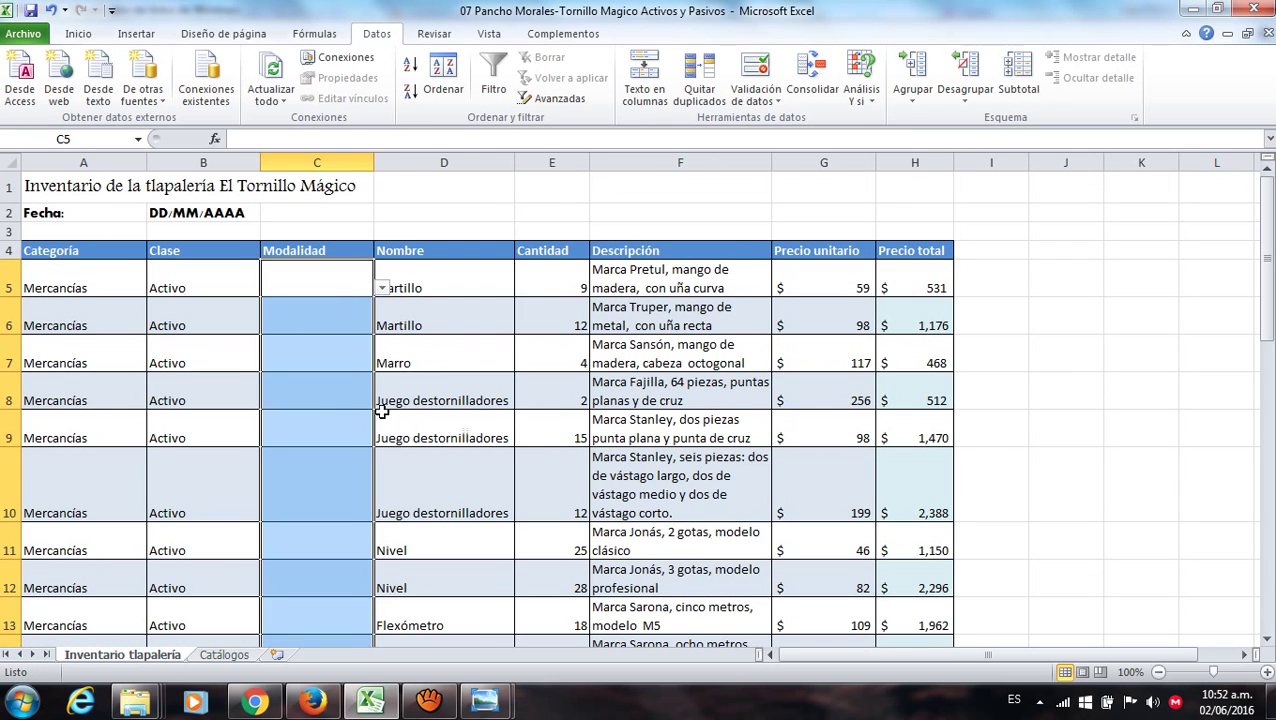
Check the drop-down options in Modalidad cells C5 and C10 without choosing a value.
click(332, 421)
click(333, 285)
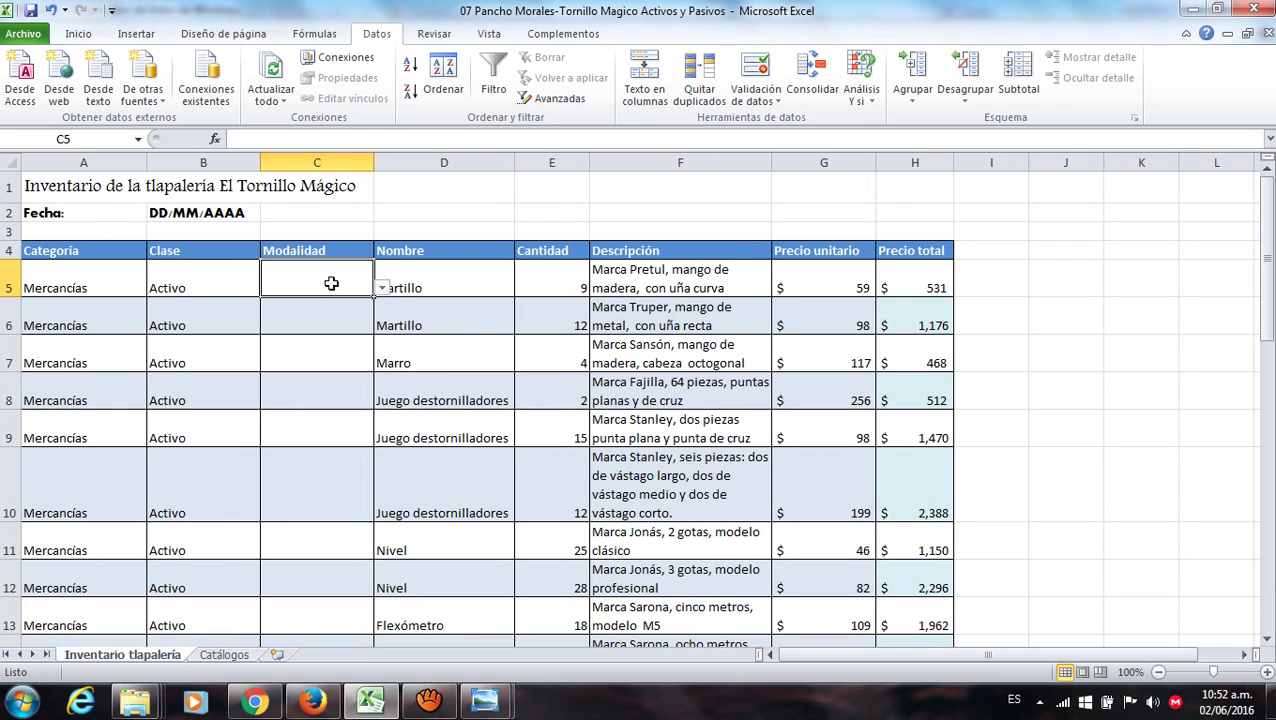
click(381, 288)
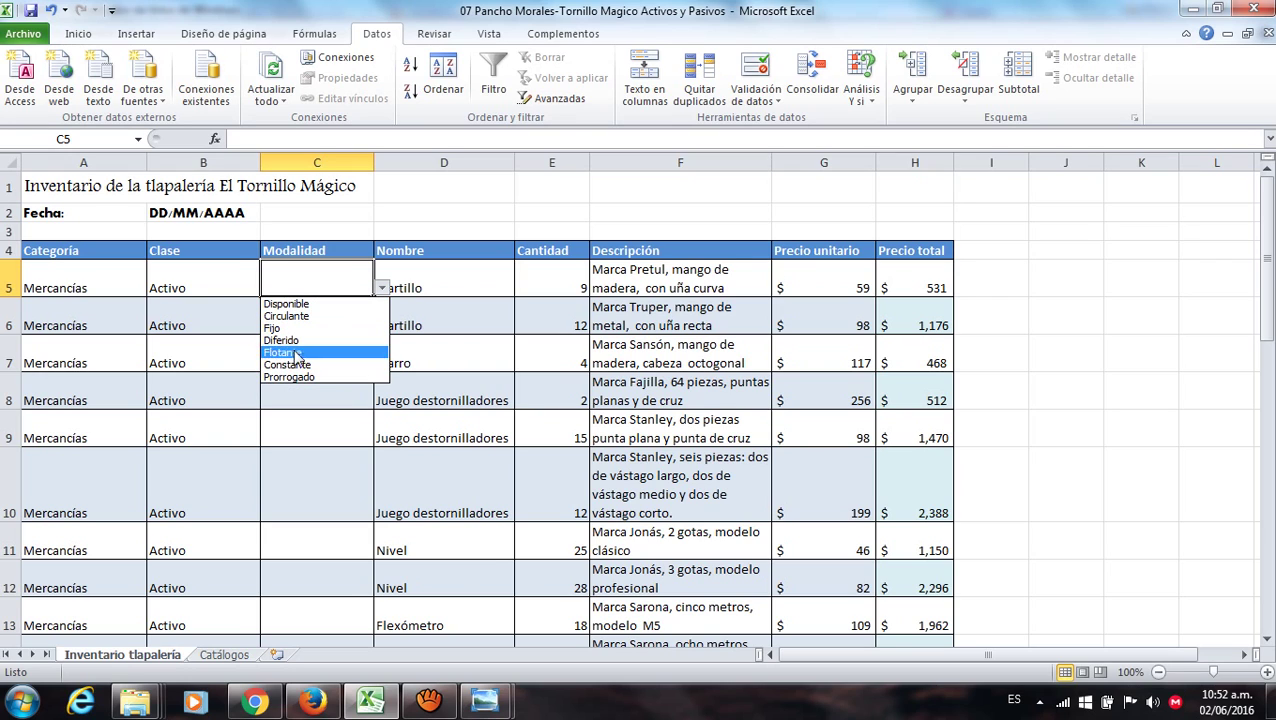
click(381, 289)
click(318, 473)
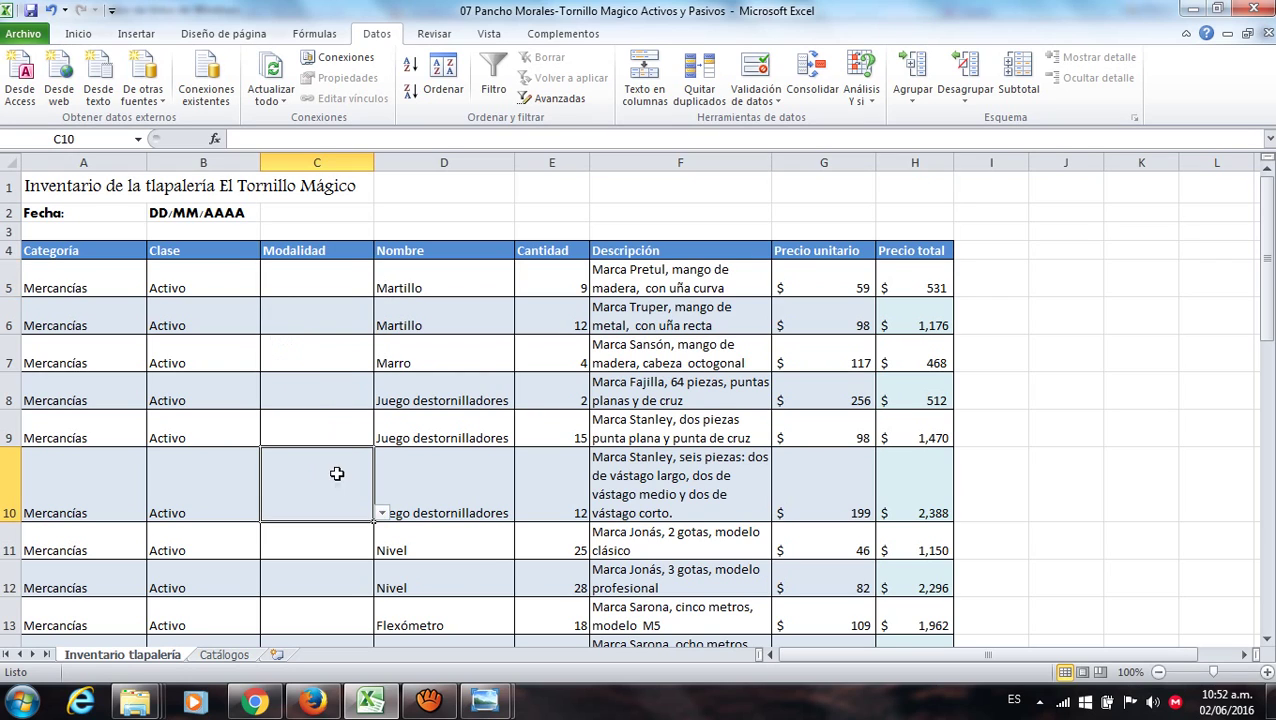
click(382, 513)
click(383, 512)
Check the Modalidad drop-down in blank cells below the table, including C42, C43 and C75.
drag(1262, 296, 1262, 300)
drag(1267, 636, 1267, 636)
drag(1267, 530, 1267, 495)
click(1267, 640)
drag(1267, 640, 1267, 640)
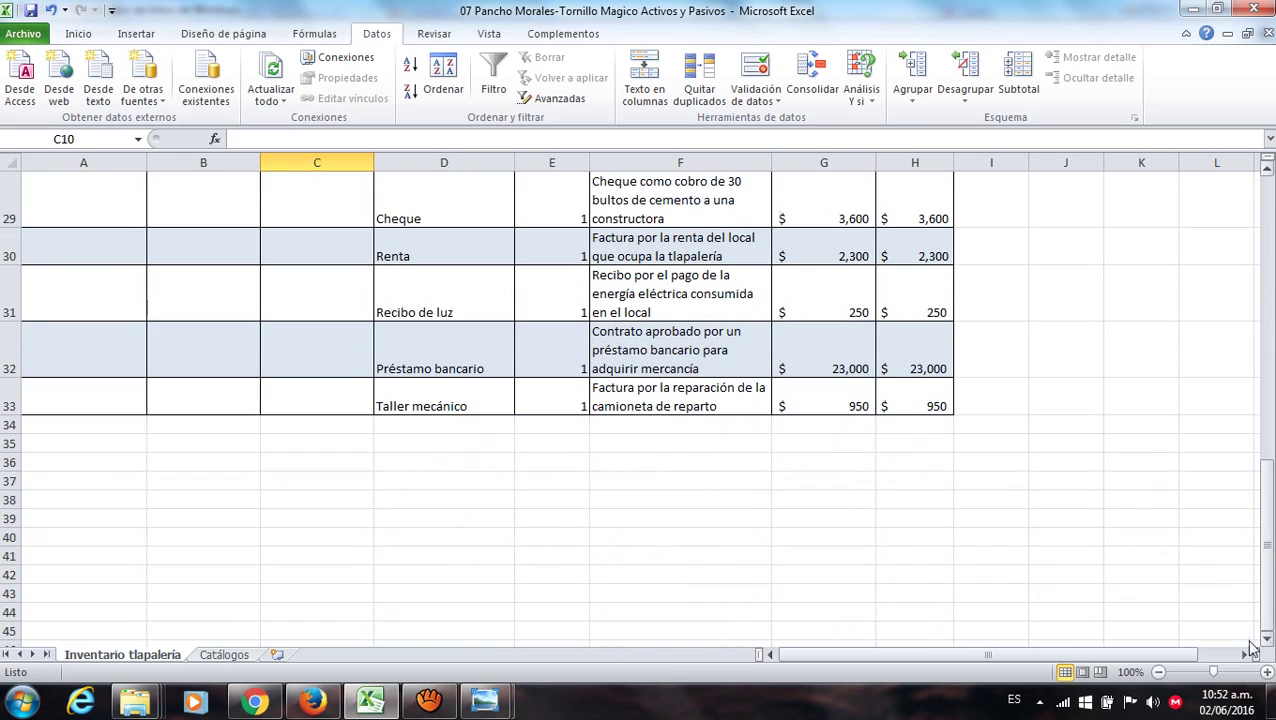
click(316, 443)
click(316, 500)
click(316, 574)
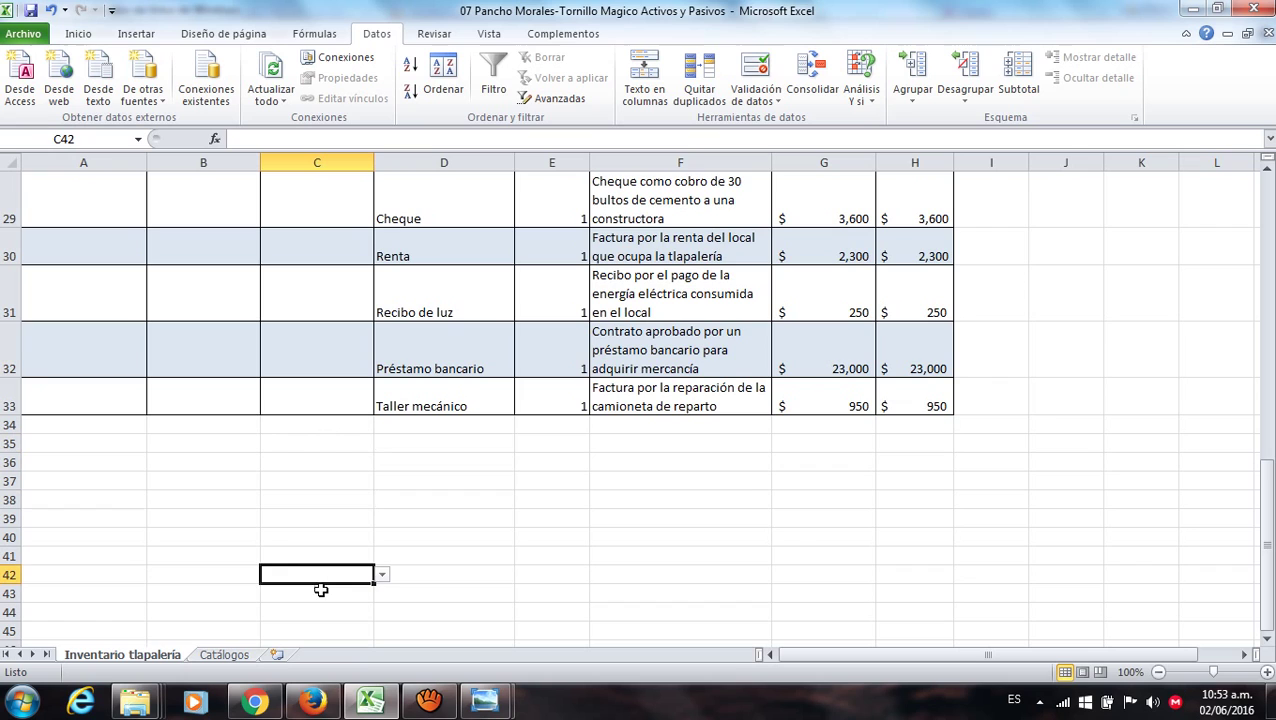
click(327, 540)
click(339, 594)
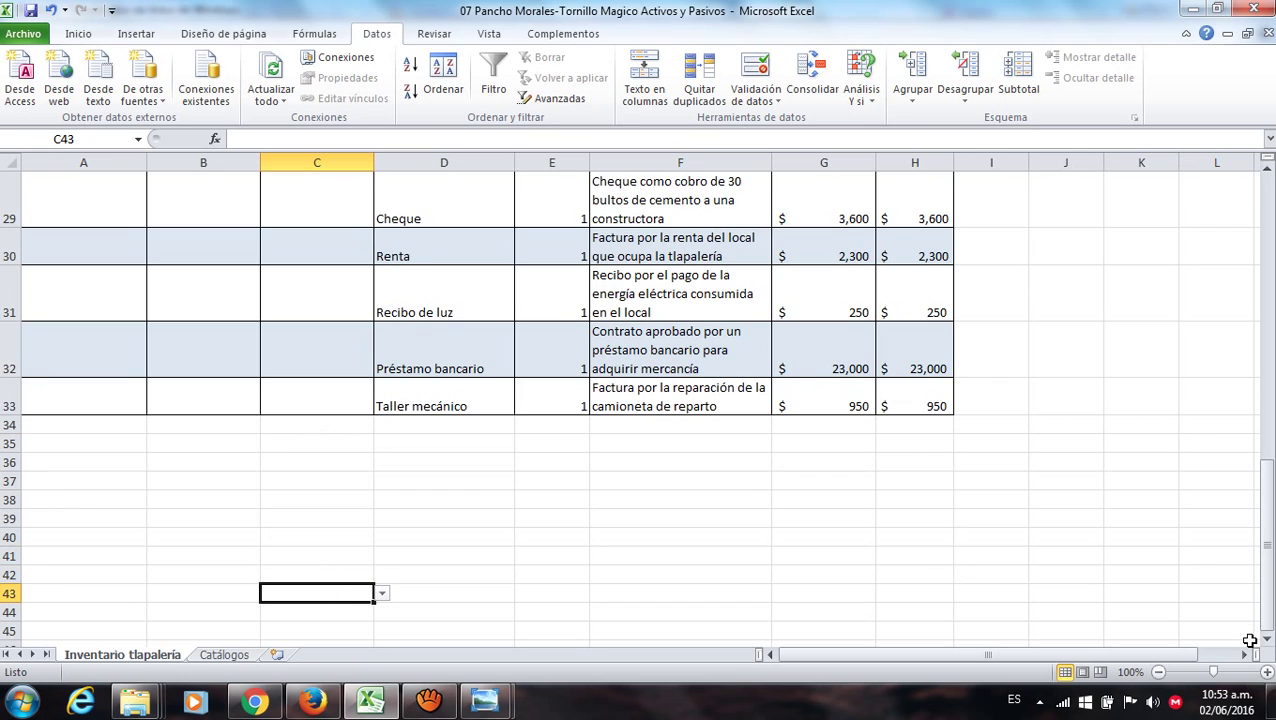
drag(1267, 640, 1267, 645)
click(316, 540)
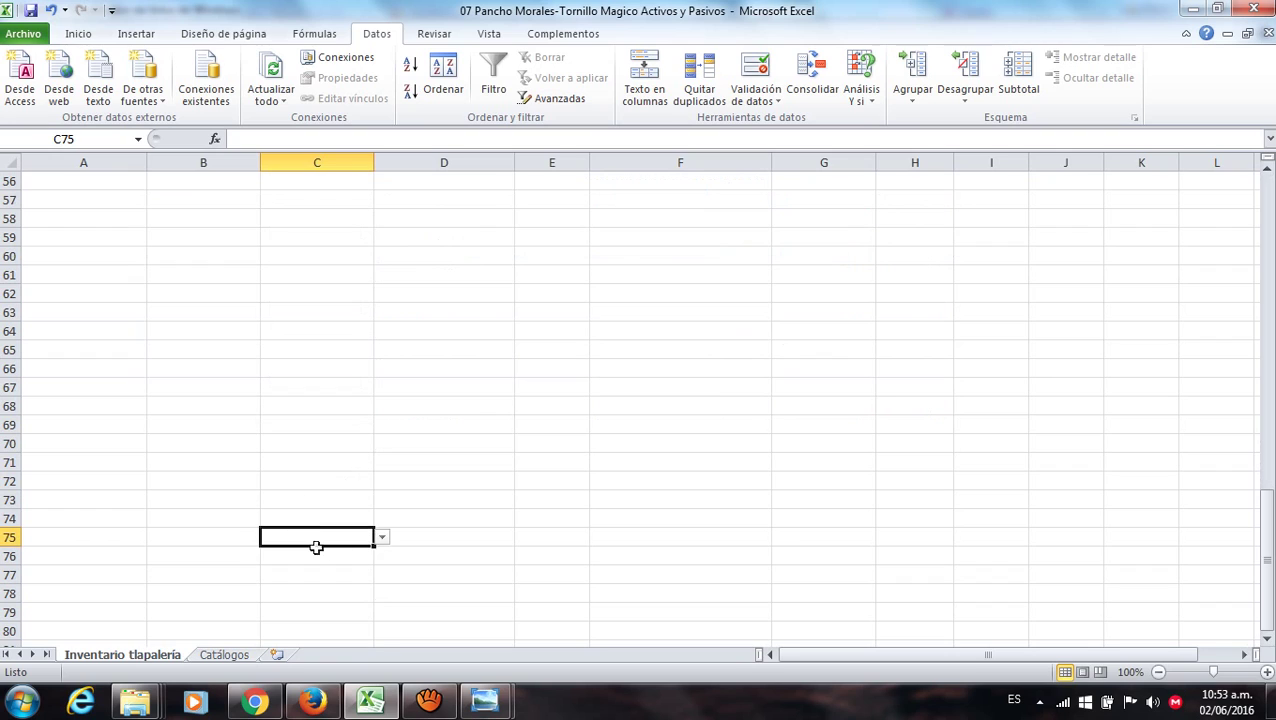
click(381, 538)
click(384, 540)
Check the Clase and Categoría columns for drop-down lists at B73, A71 and the table's last row, A33.
click(163, 498)
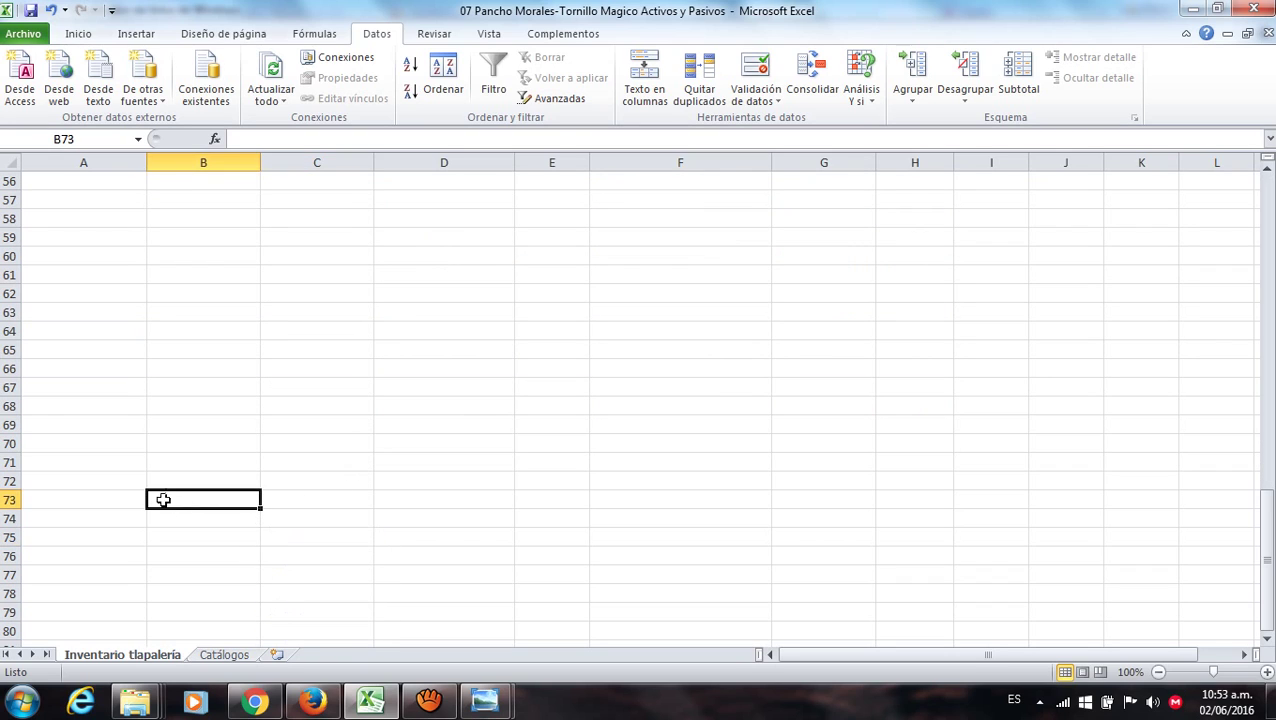
click(100, 494)
click(85, 462)
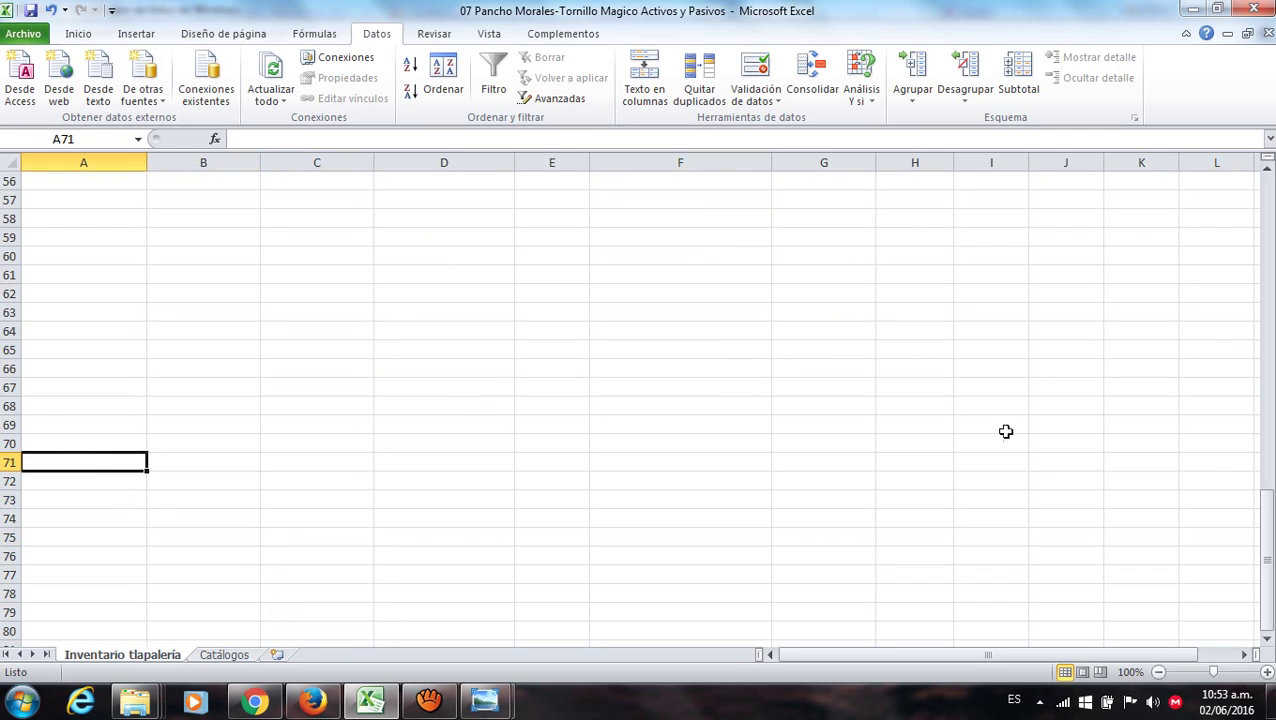
drag(1264, 508, 1264, 318)
click(68, 480)
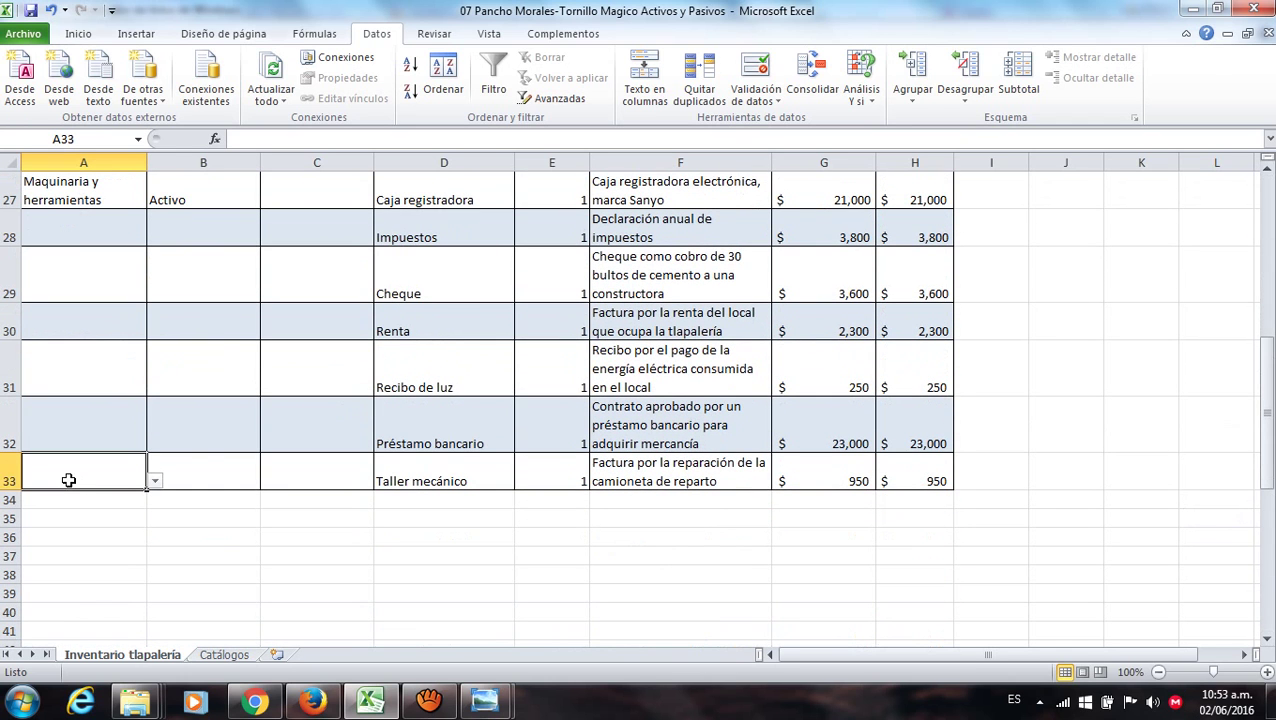
Open the Categoría drop-down in A33, and check cells A34, A35 and B33 for drop-down lists.
click(152, 483)
click(152, 483)
click(112, 508)
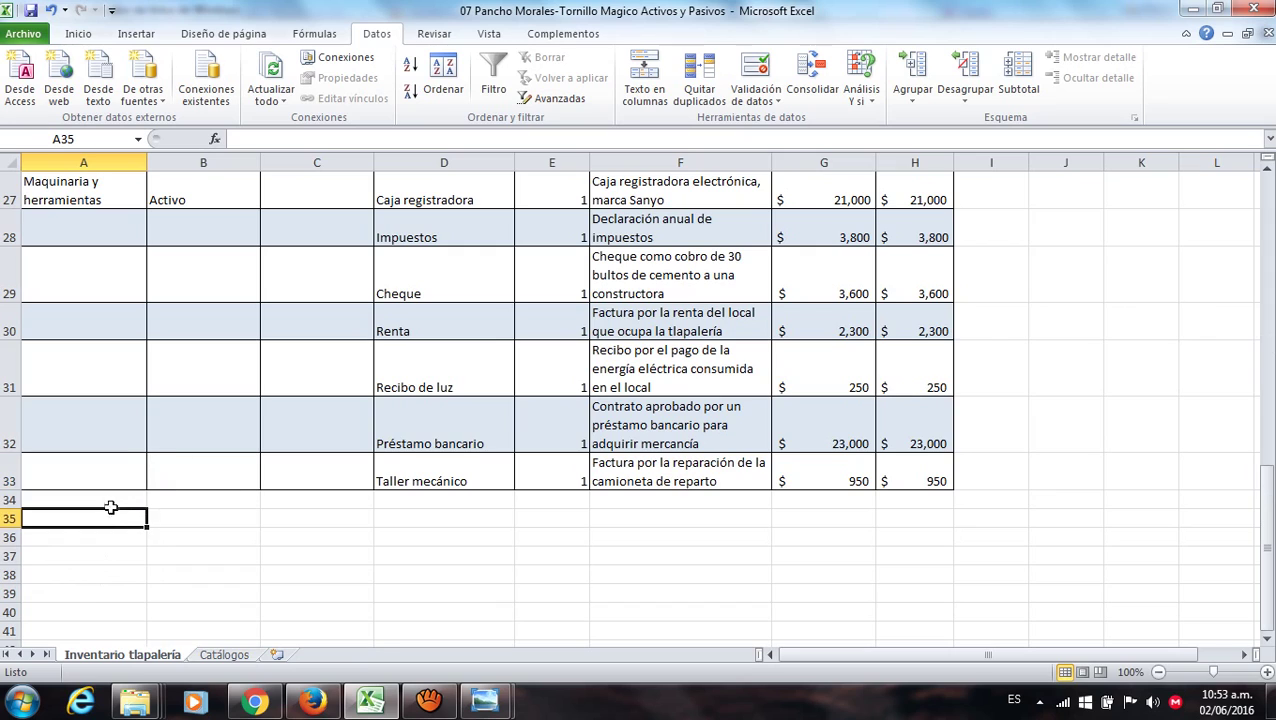
click(110, 510)
click(199, 461)
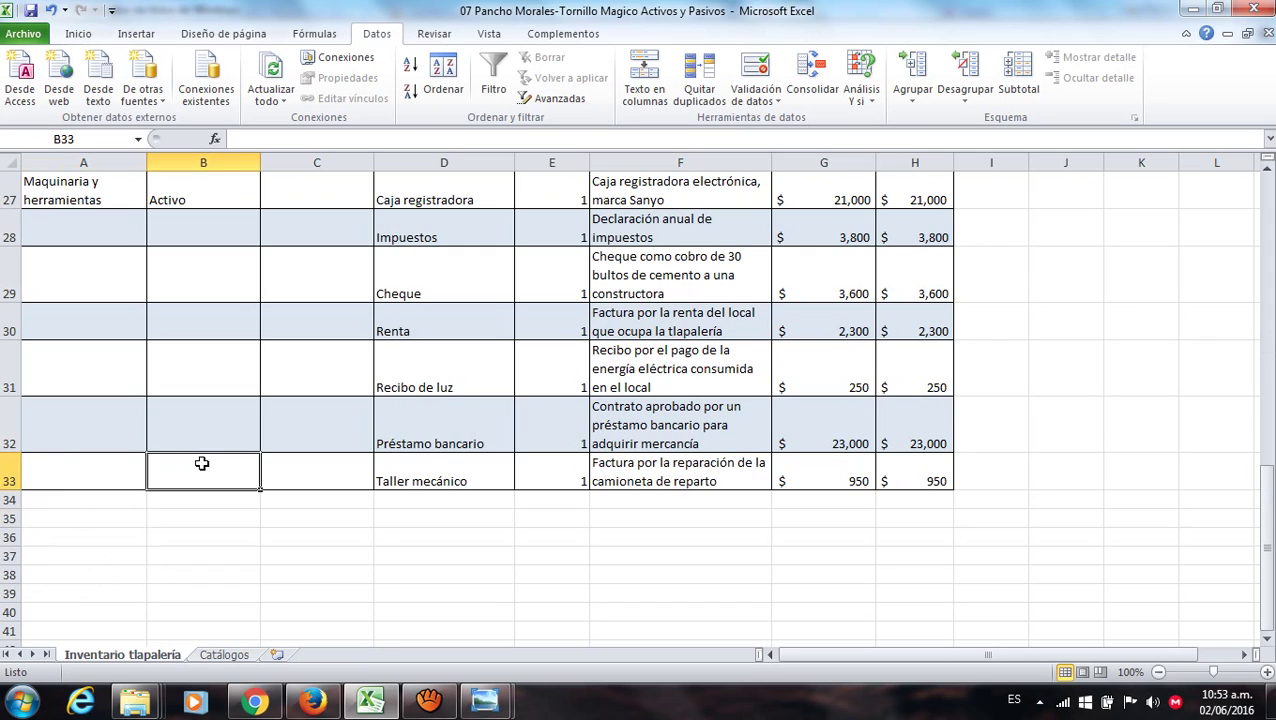
click(102, 499)
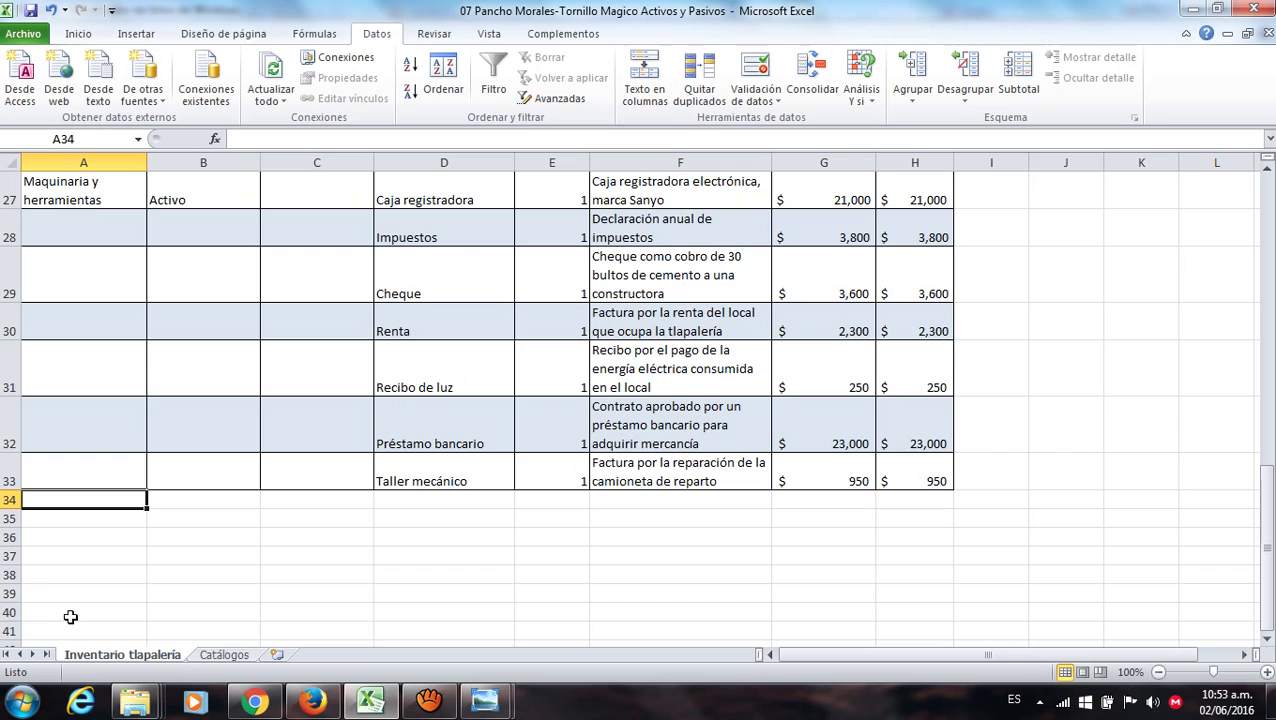
Check the blank Modalidad cells below the table, from C34 down to C40, for drop-down lists, and compare with Clase cell B35.
click(284, 500)
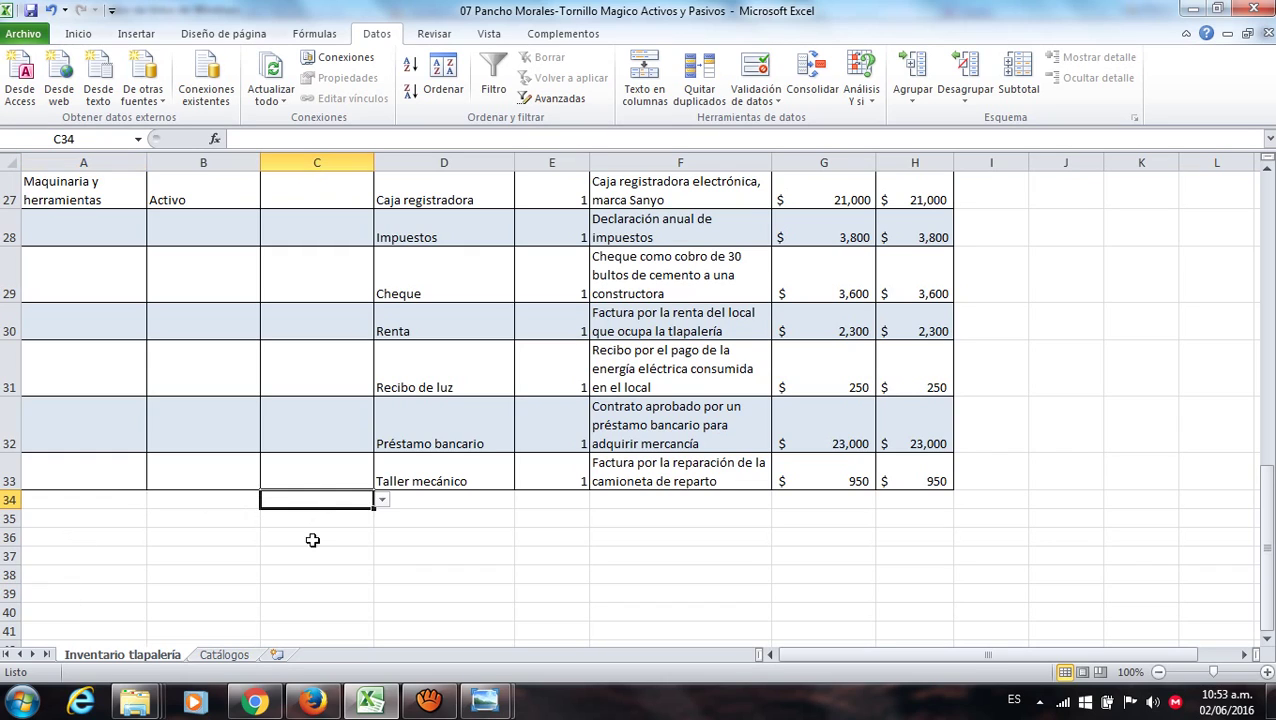
key(Down)
key(Down)
key(Down)
key(Down)
key(Down)
key(Down)
key(Up)
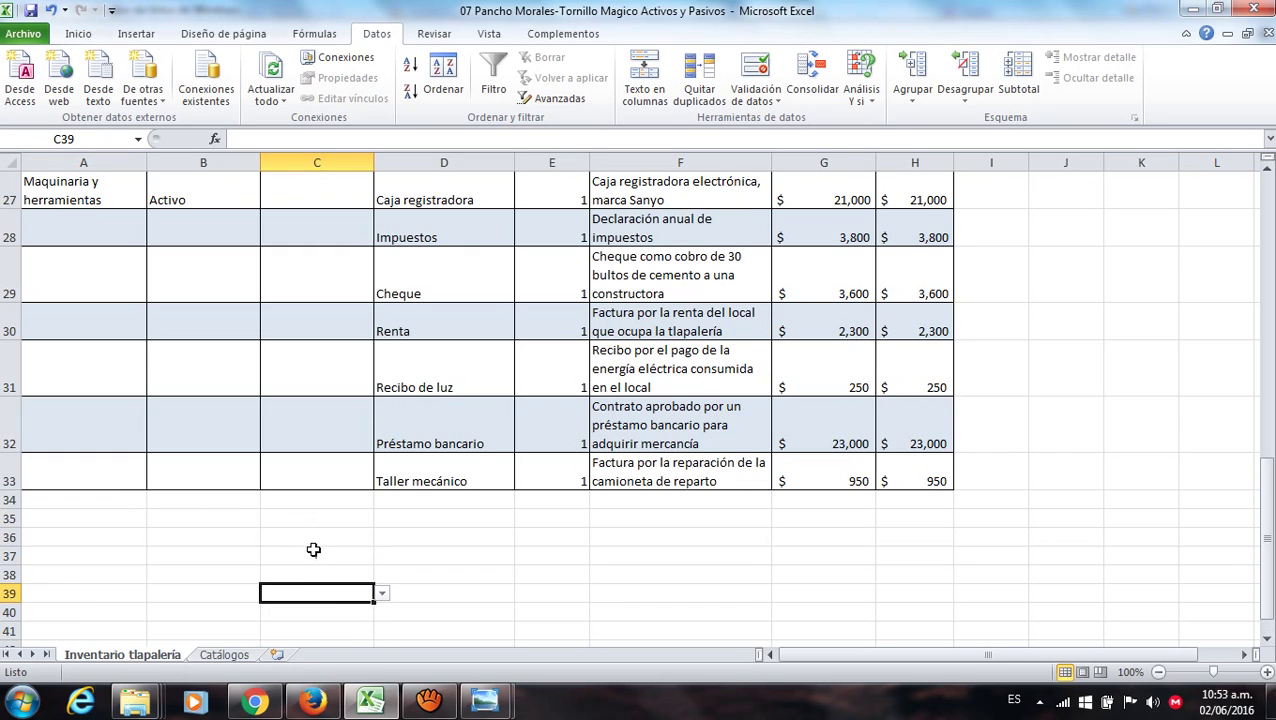
key(Up)
key(Up)
key(Up)
key(Up)
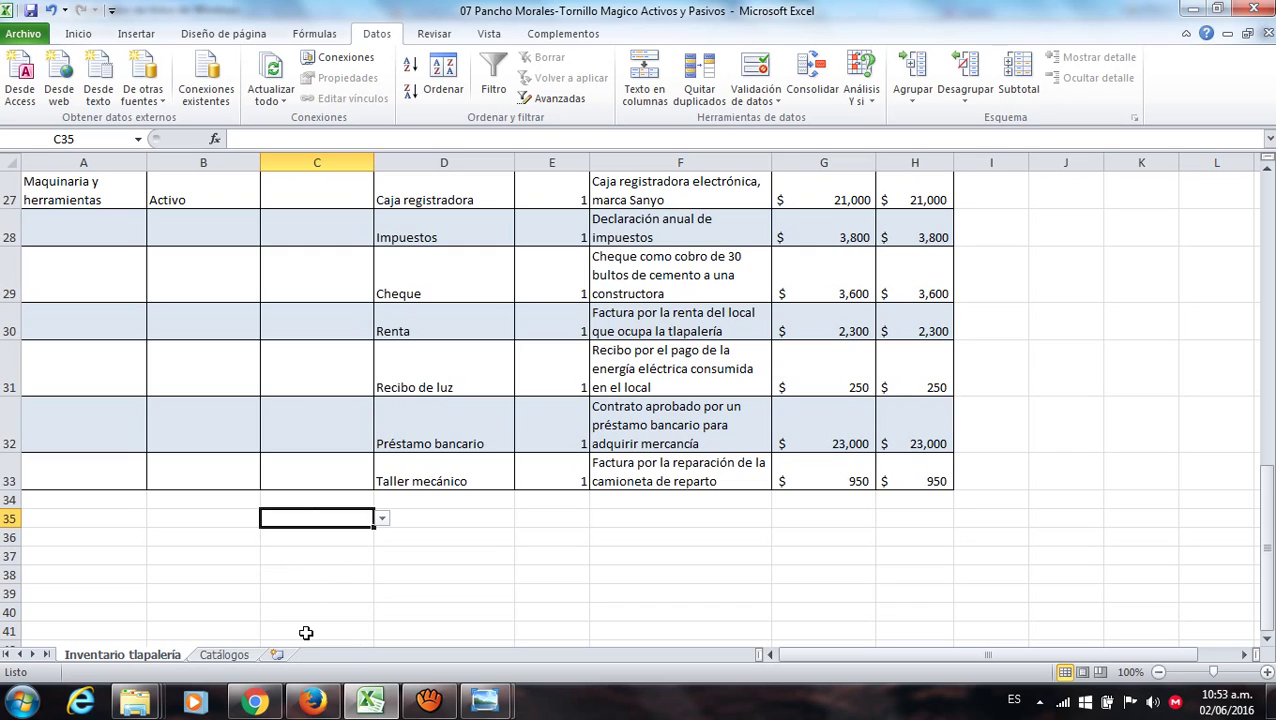
key(Down)
key(Down)
key(Down)
key(Down)
key(Down)
key(Down)
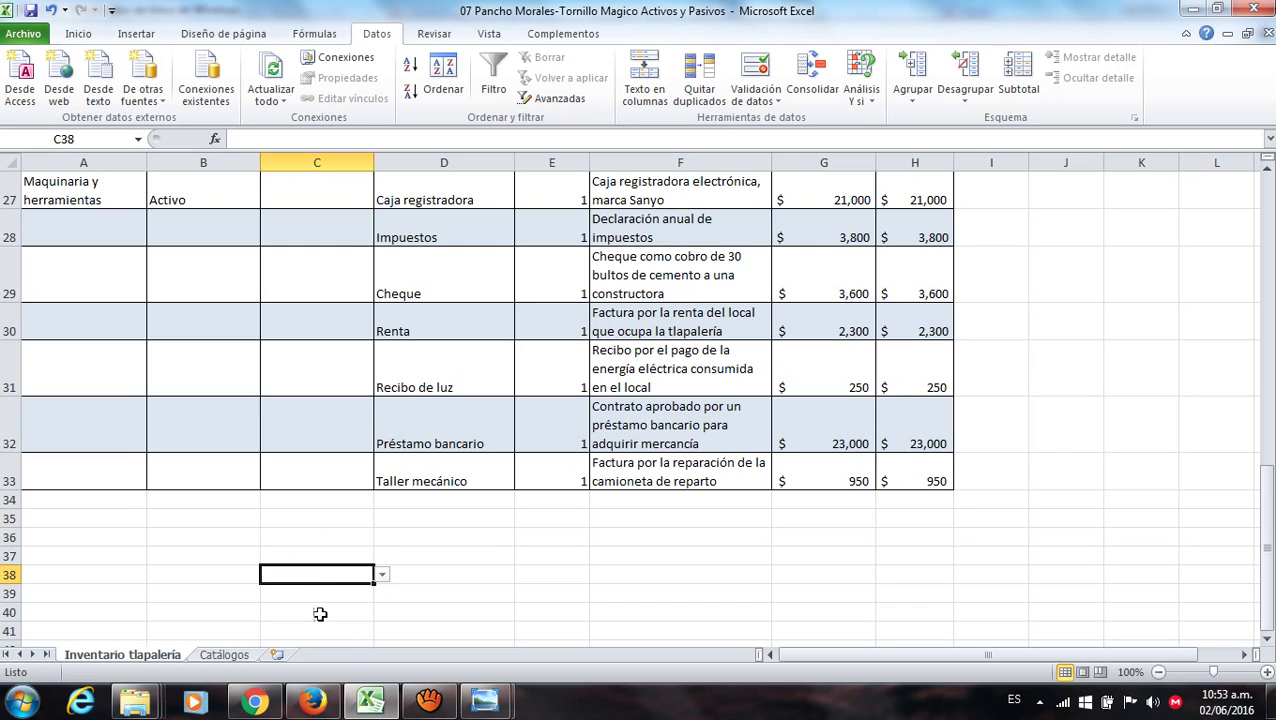
key(Up)
key(Up)
key(Up)
key(Up)
key(Up)
key(Down)
key(Down)
key(Down)
key(Down)
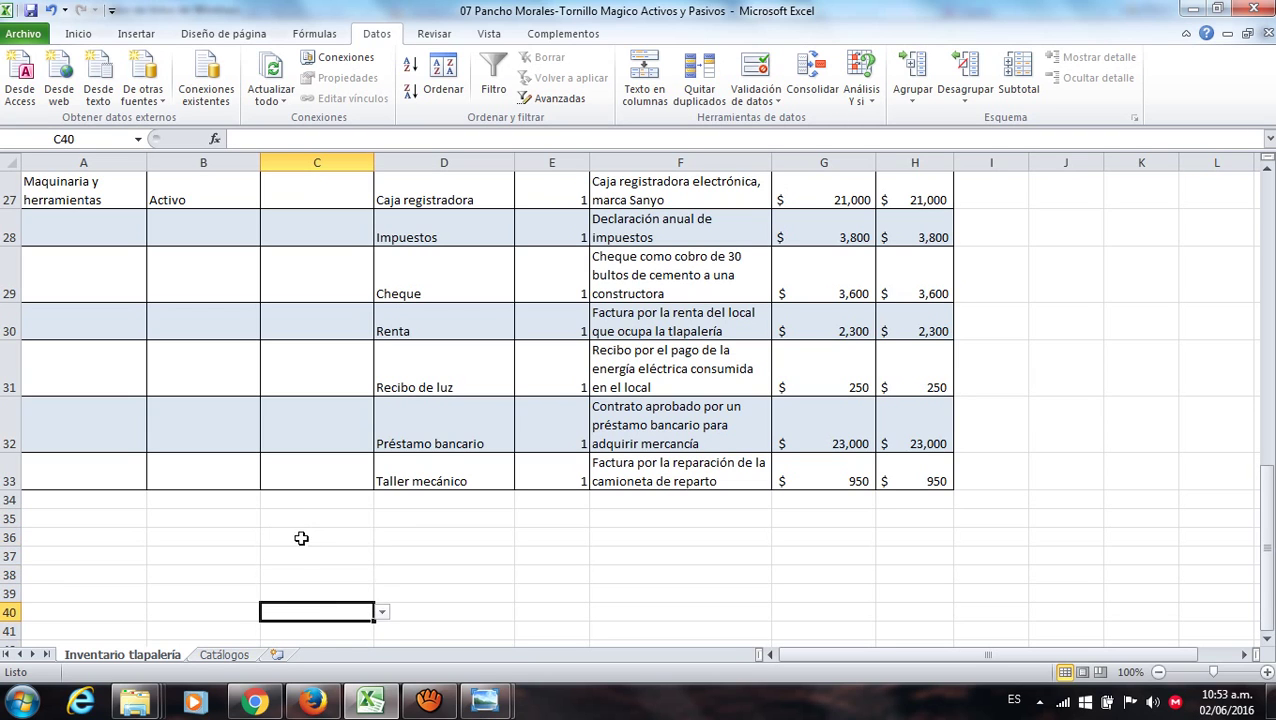
key(Up)
key(Up)
key(Up)
key(Up)
click(195, 520)
Extend the existing data validation to all Categoría cells from A5 down to the sheet's last row, 1048576.
scroll(195, 520, up, 9)
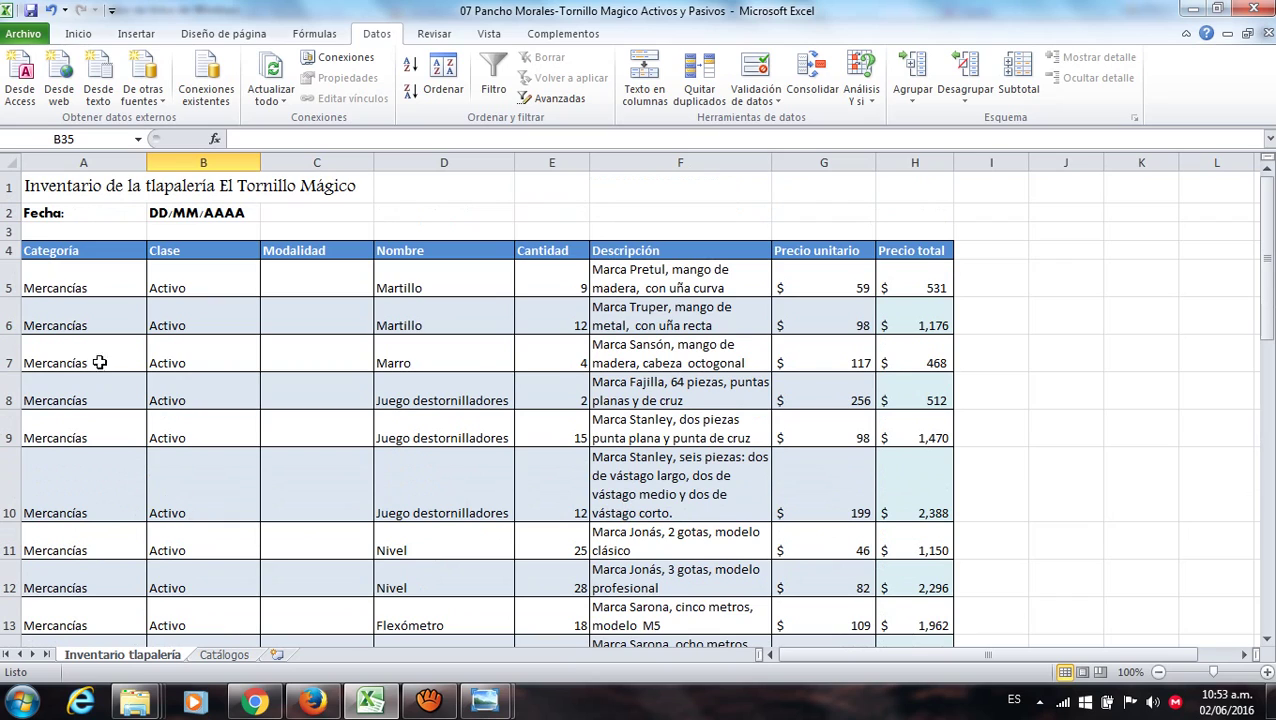
click(89, 281)
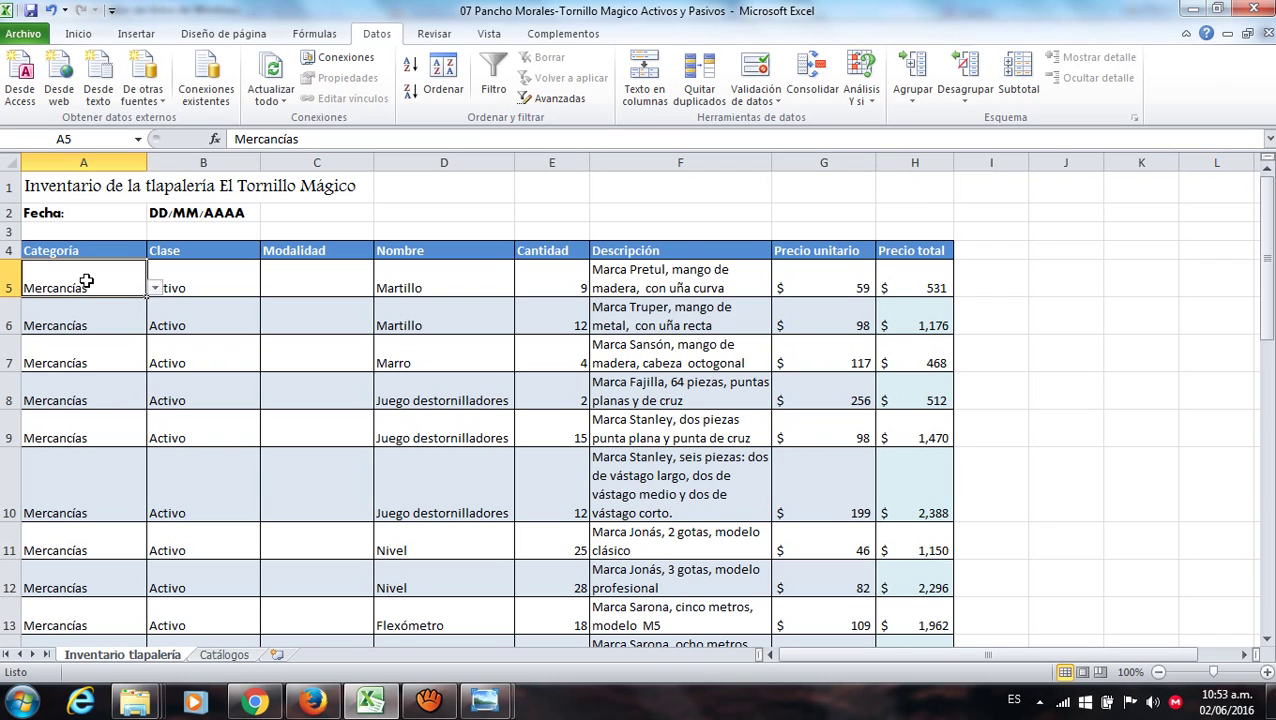
key(ctrl+shift+Down)
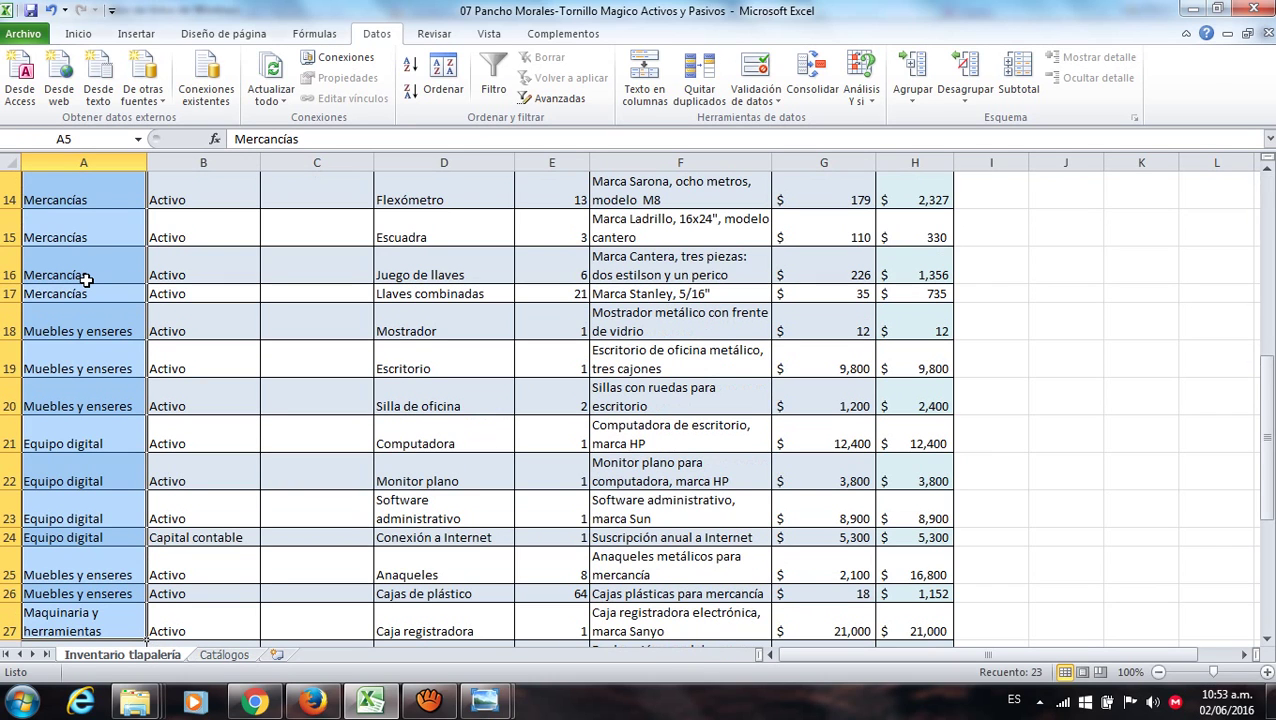
scroll(87, 281, down, 3)
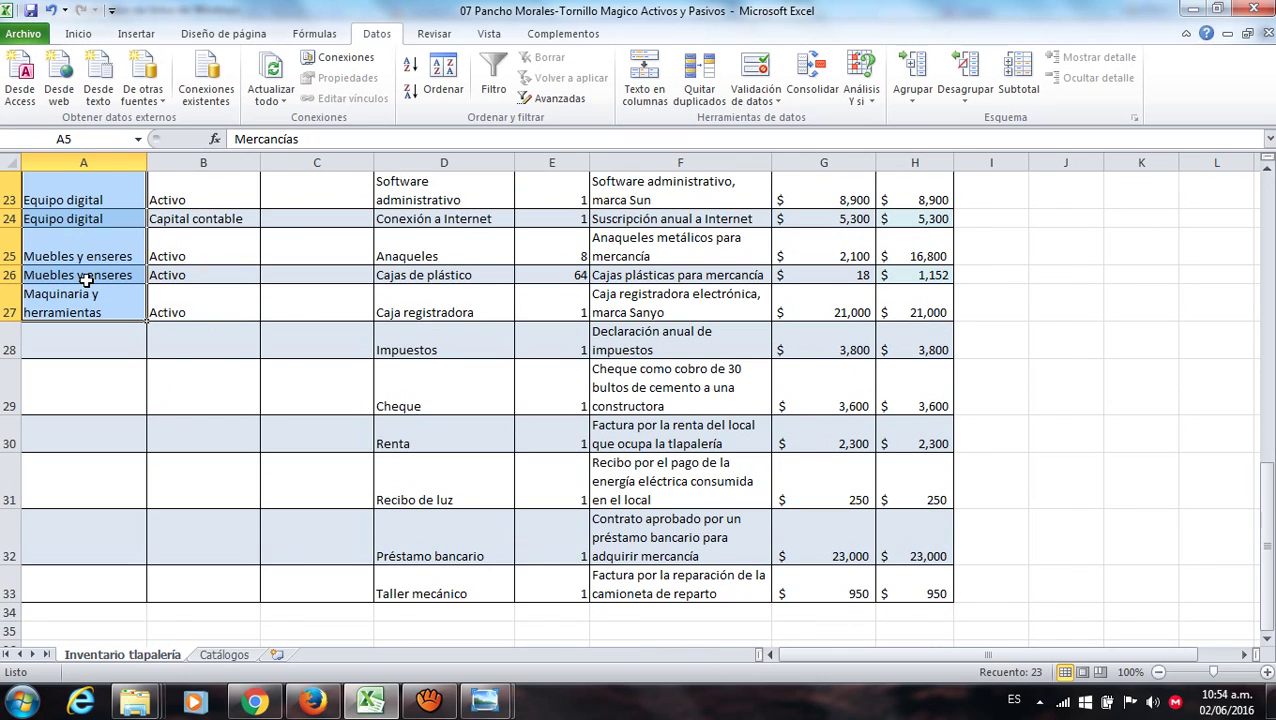
key(ctrl+shift+Down)
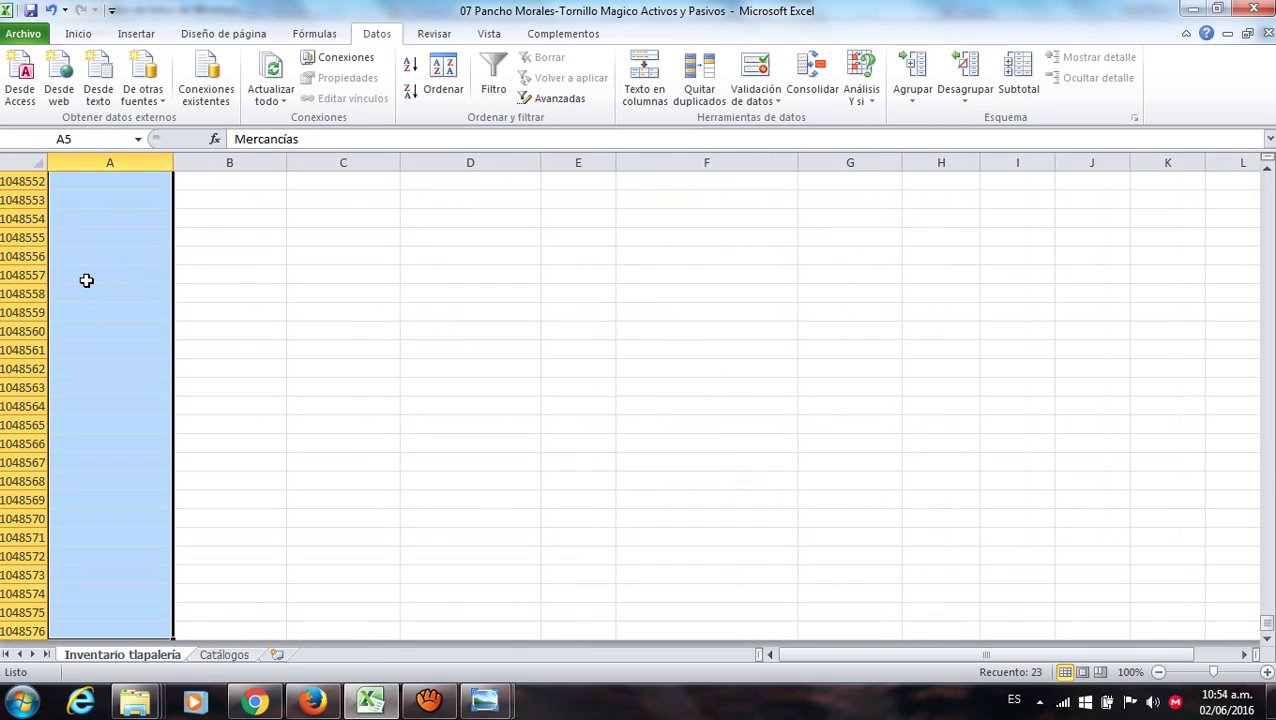
scroll(377, 379, up, 14)
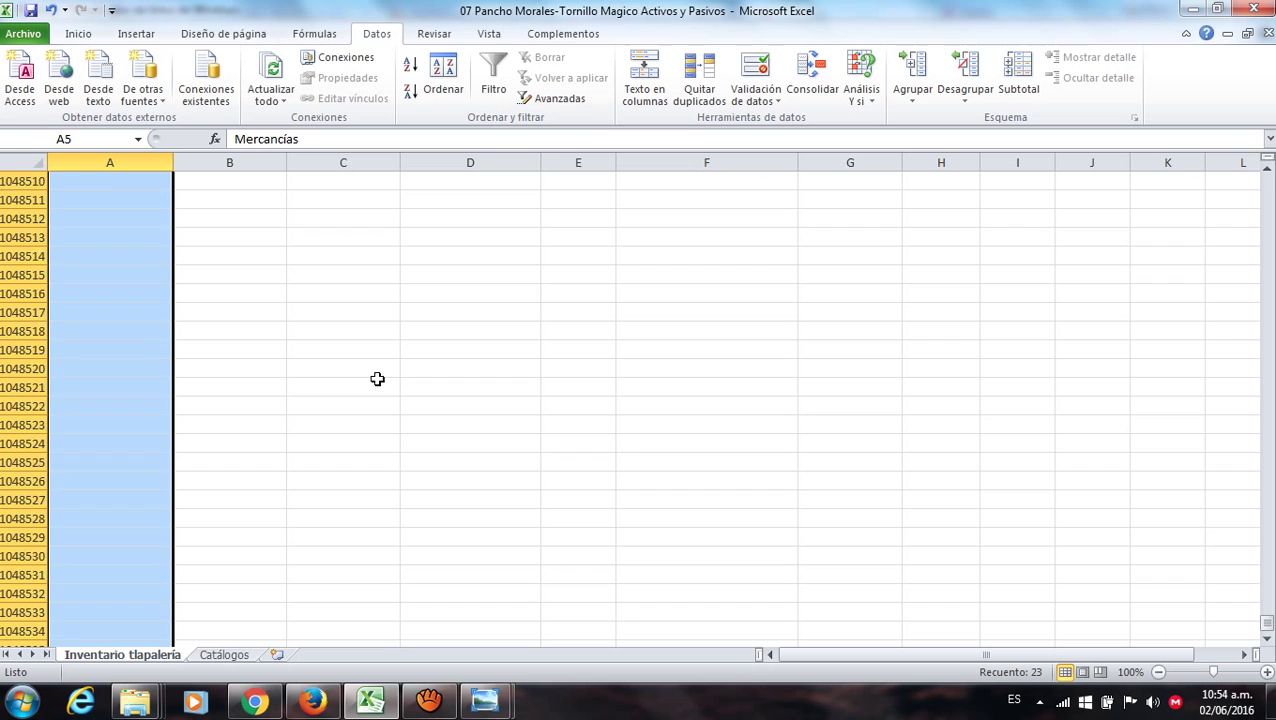
scroll(377, 379, up, 8)
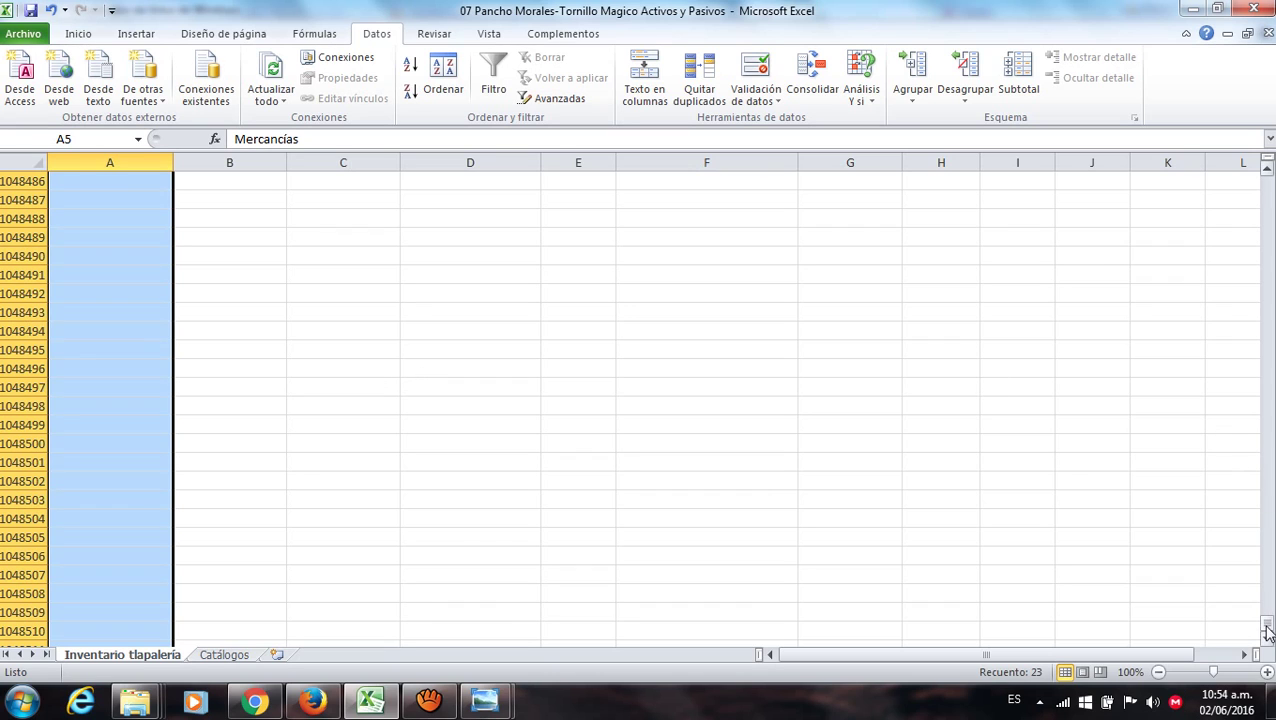
scroll(440, 515, down, 17)
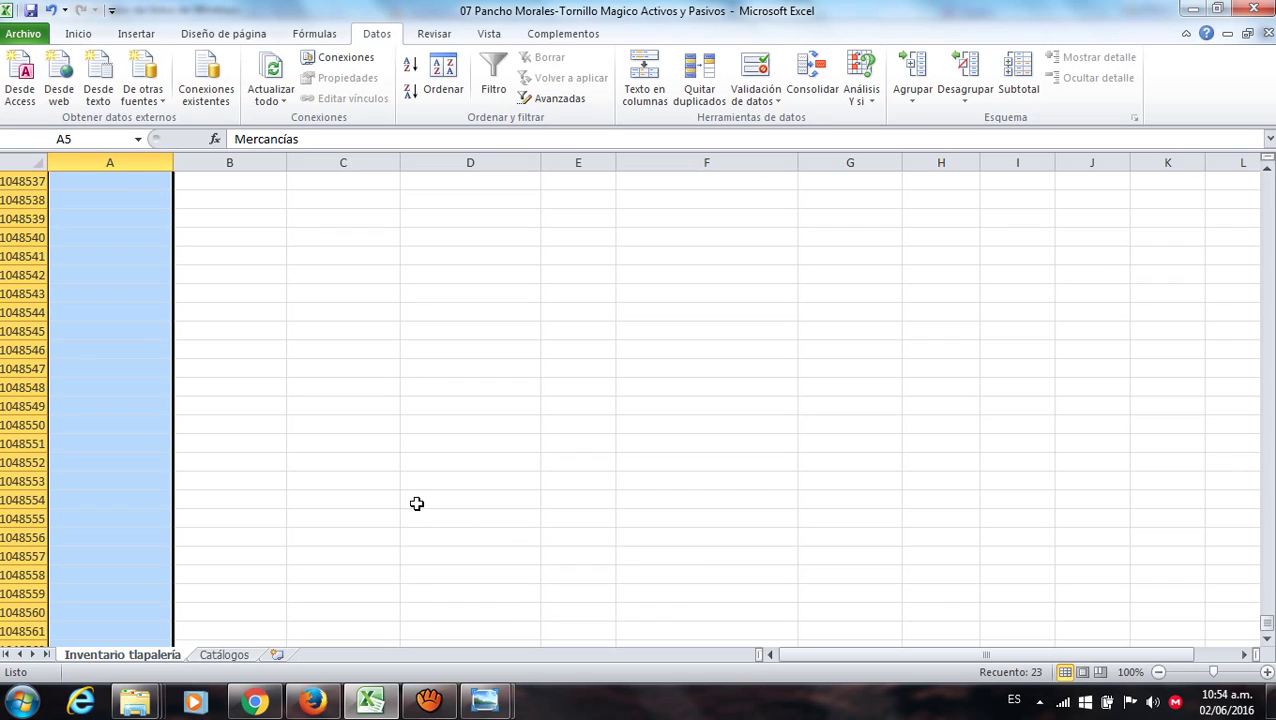
scroll(420, 515, down, 9)
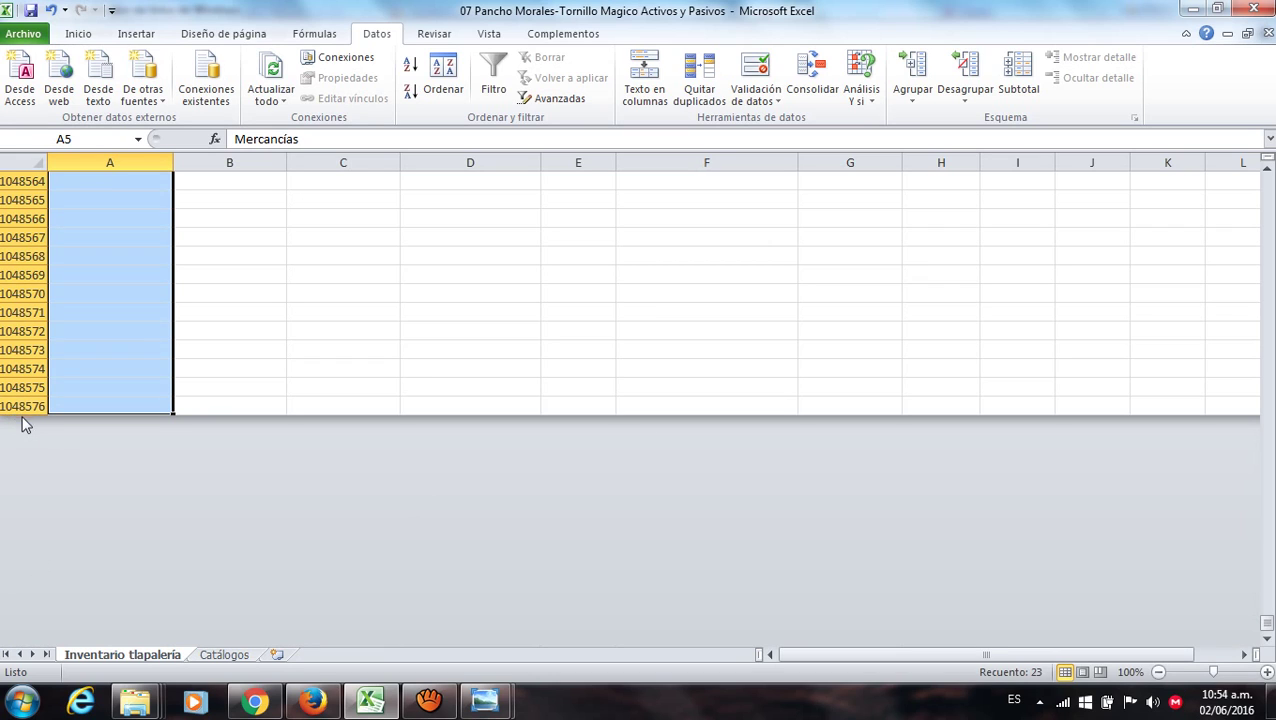
scroll(432, 299, up, 4)
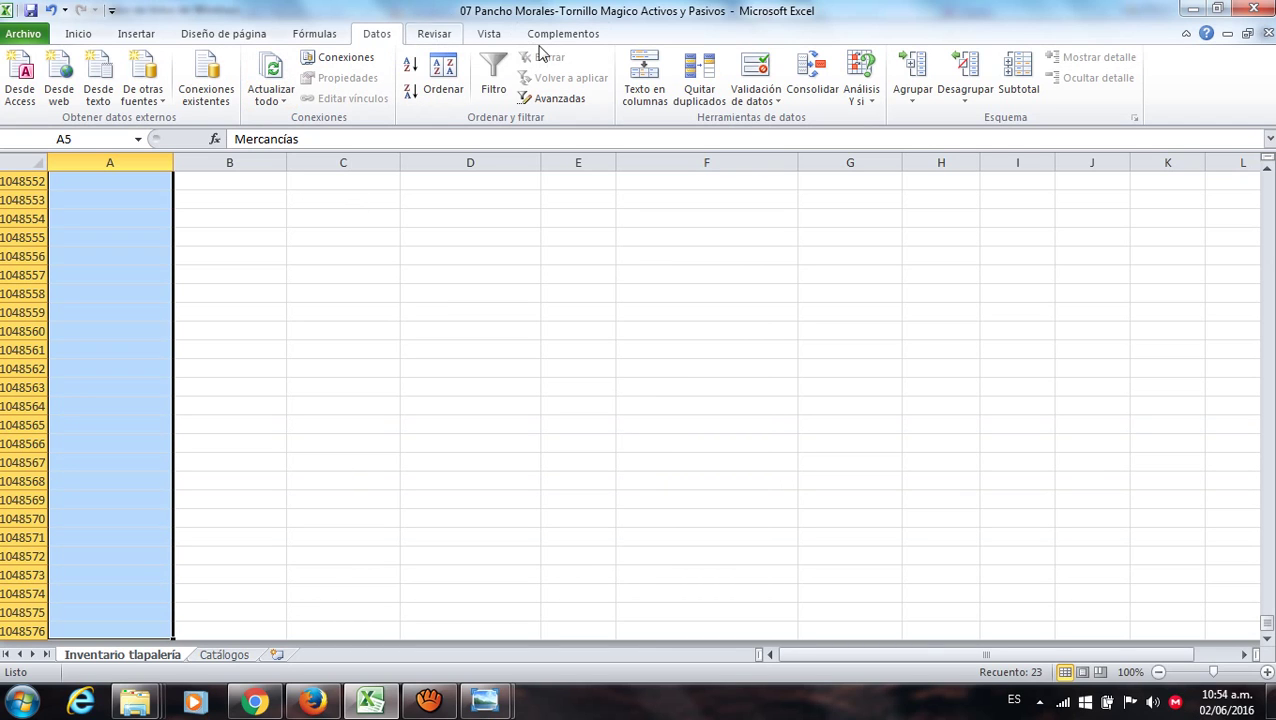
click(757, 77)
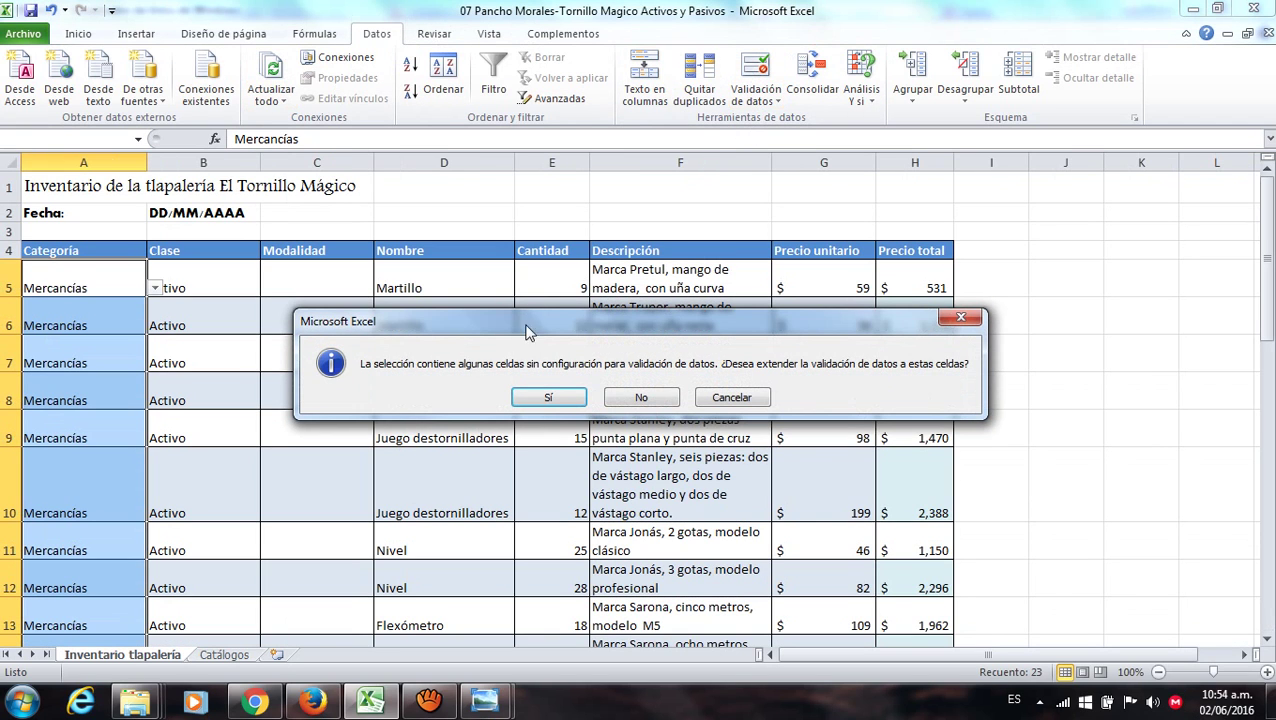
click(550, 397)
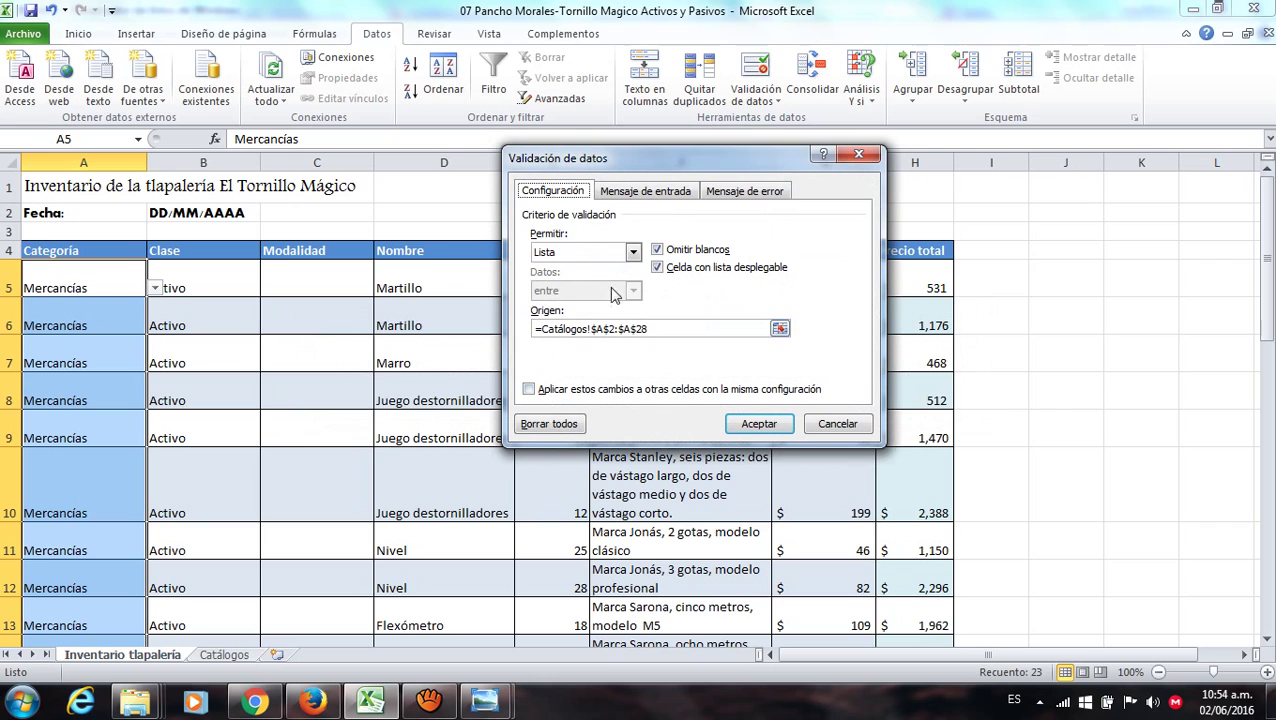
Replace the Categoría list source with the category list on the Catálogos sheet, starting at $A$2, and apply the validation.
drag(655, 335, 487, 332)
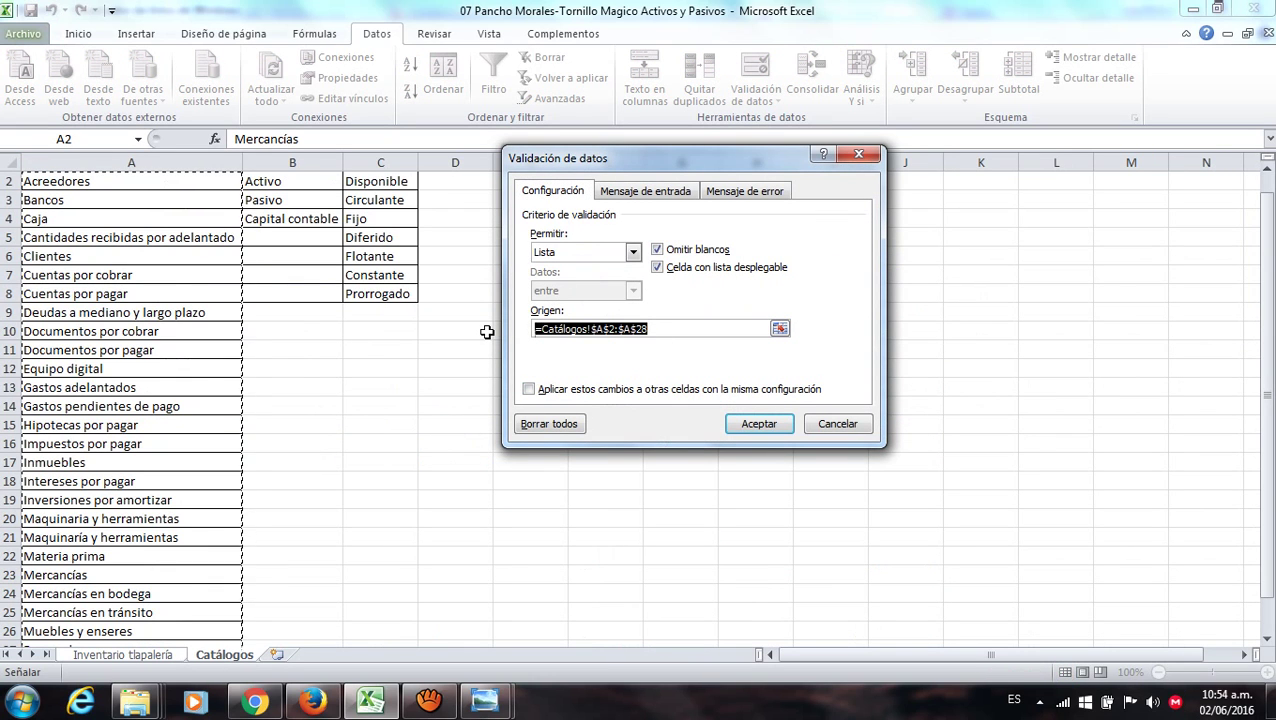
key(BackSpace)
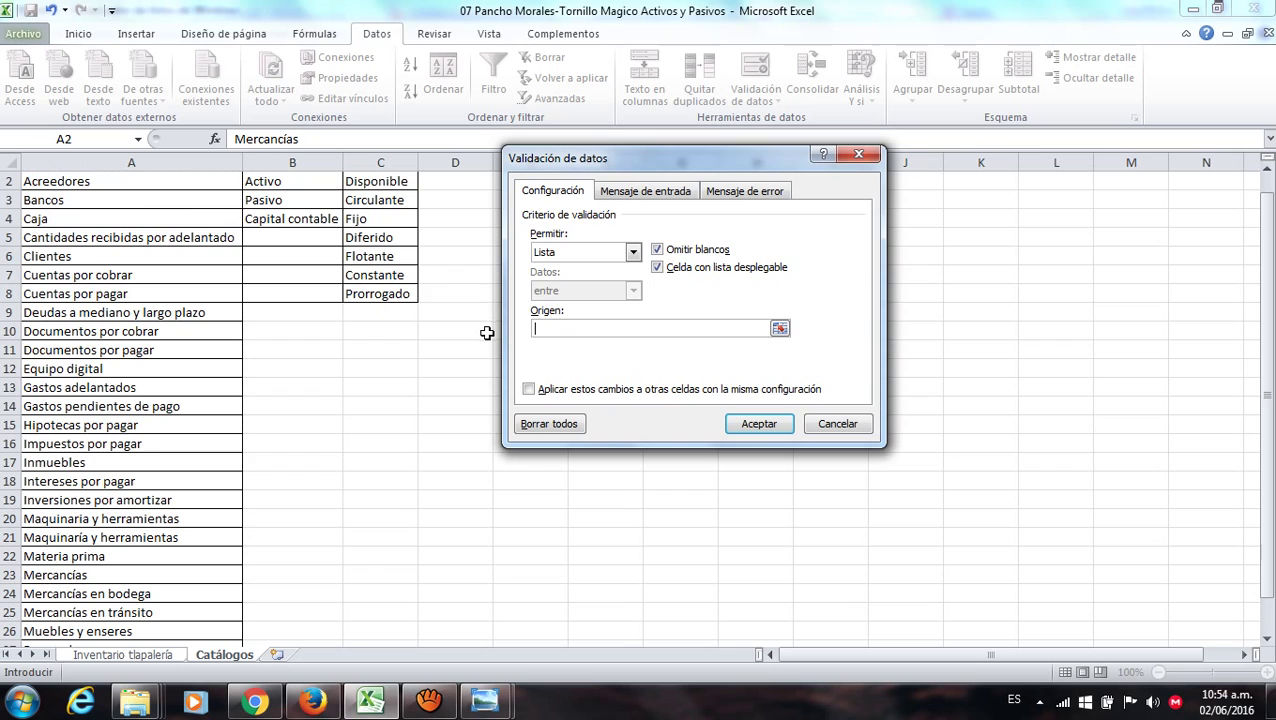
click(134, 188)
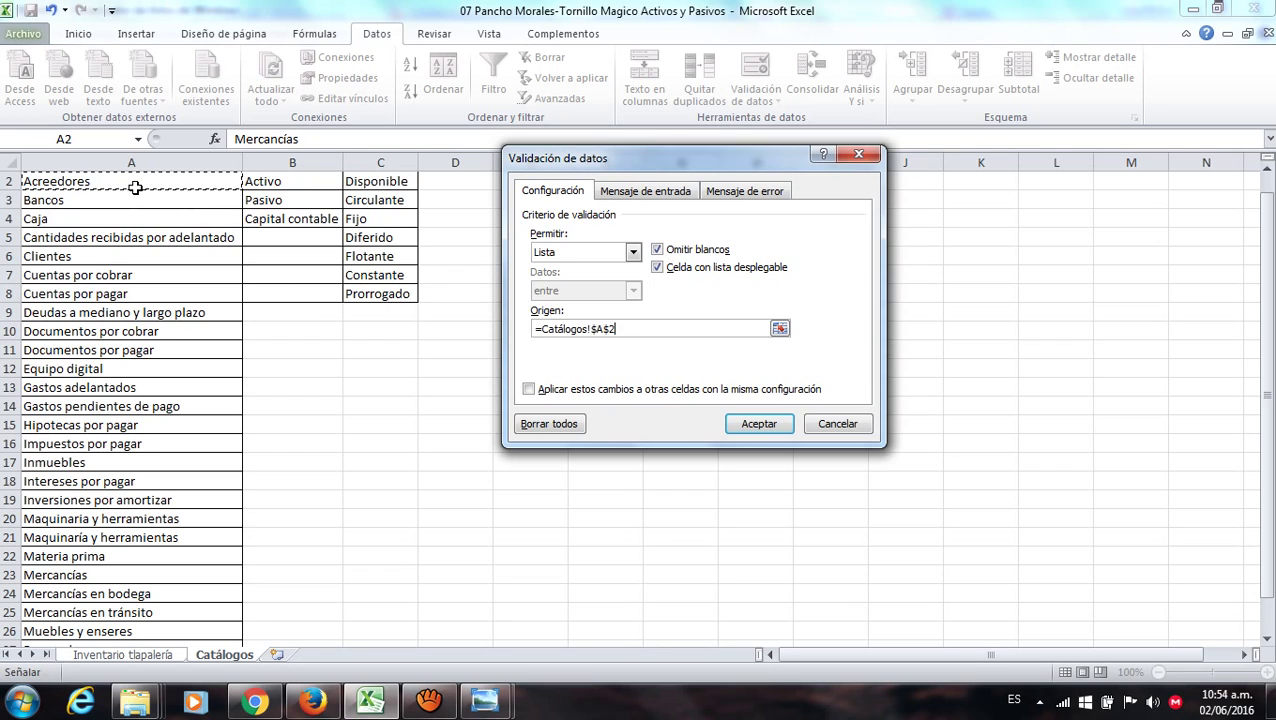
drag(134, 188, 176, 610)
drag(1262, 355, 1262, 338)
click(787, 428)
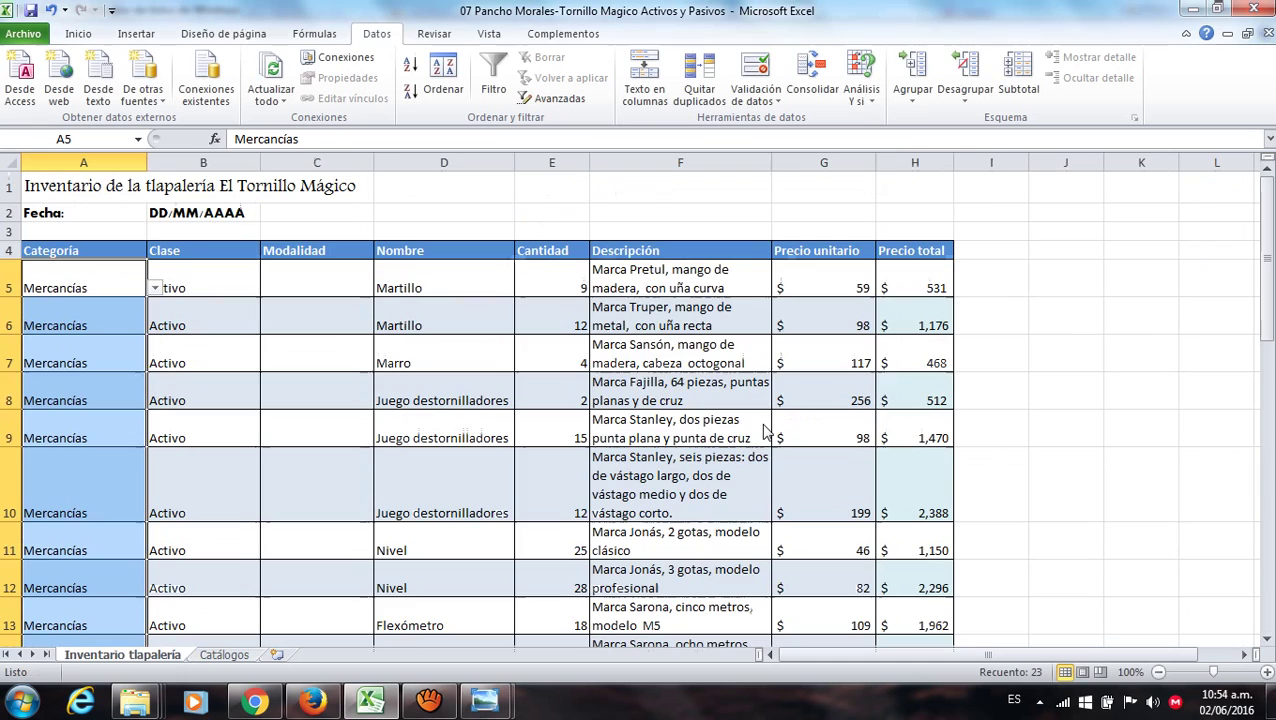
Check blank Categoría cells A37, A40 and A42 below the table for drop-down lists.
scroll(380, 368, down, 7)
scroll(375, 368, down, 5)
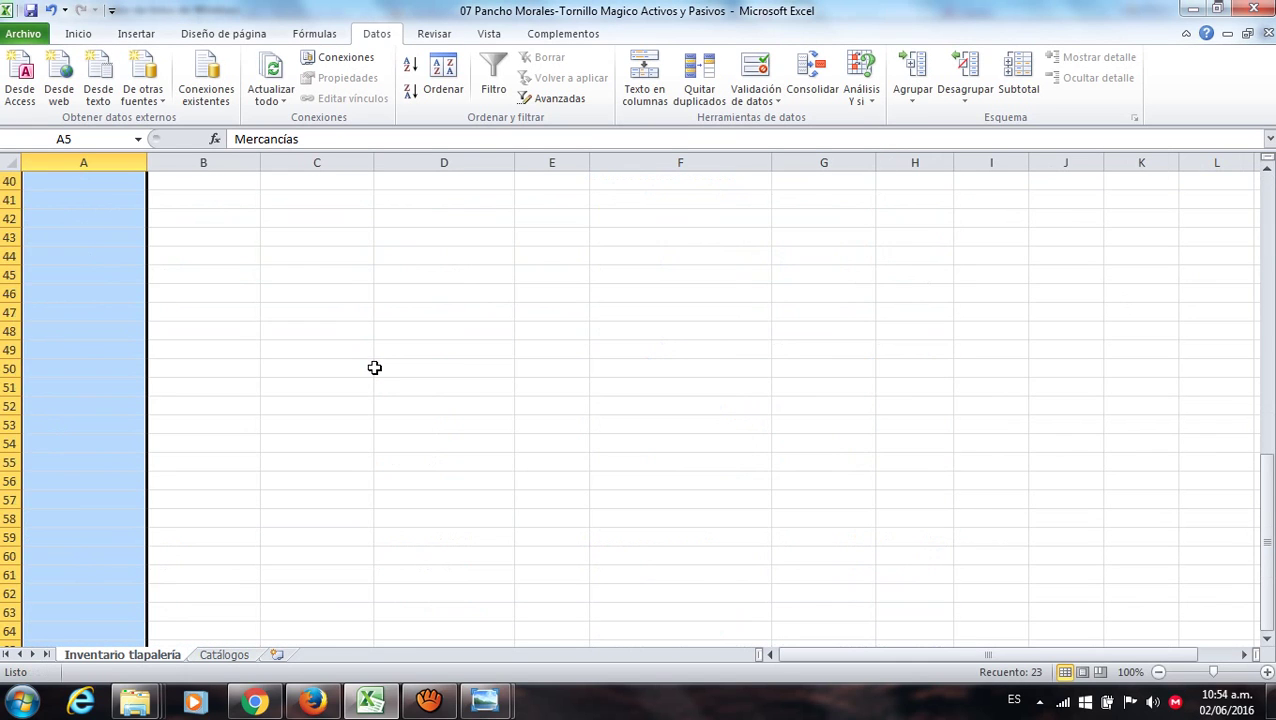
scroll(373, 367, up, 4)
click(90, 516)
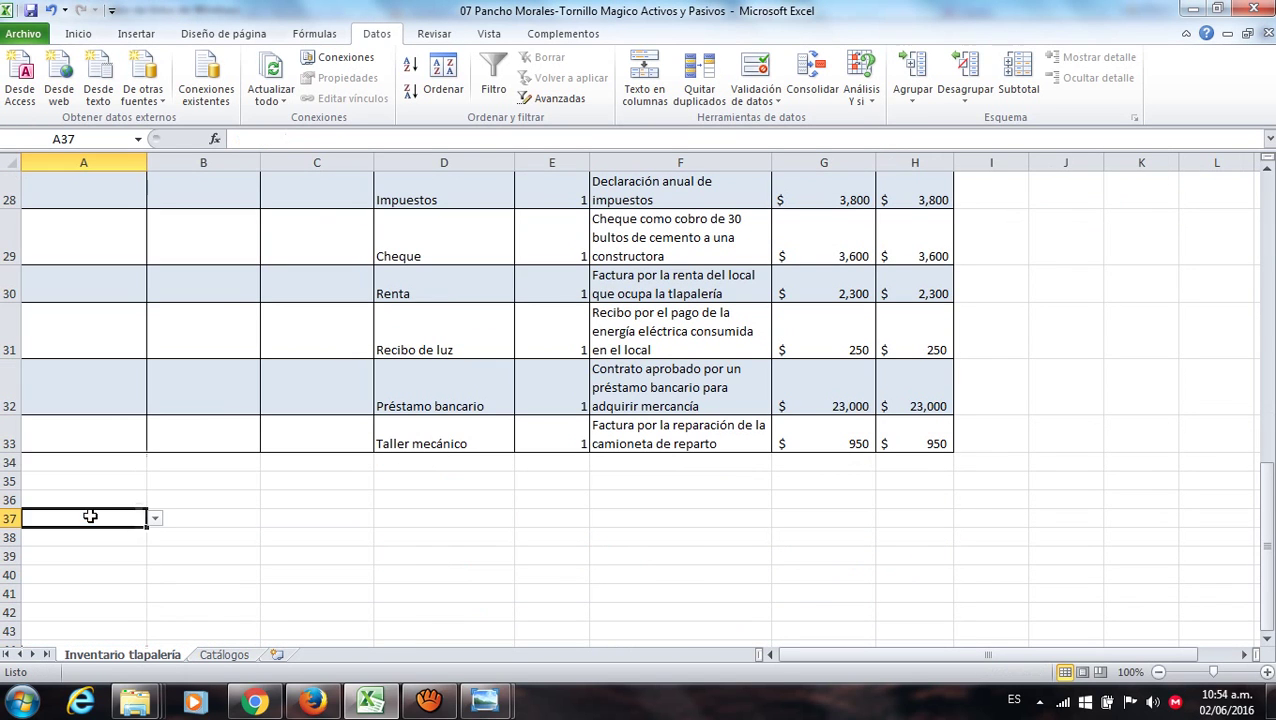
click(85, 574)
click(86, 604)
Extend the existing data validation to all Clase cells from B5 down to the sheet's last row.
scroll(194, 463, up, 3)
scroll(194, 463, up, 6)
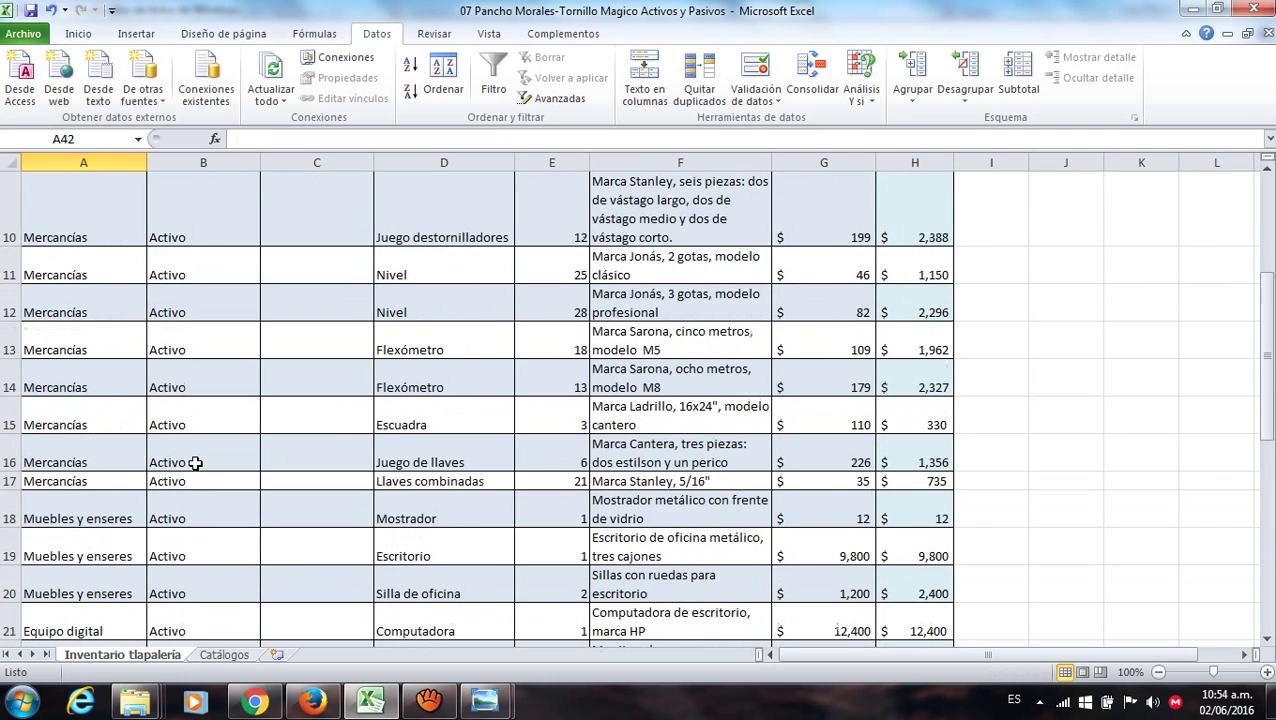
click(210, 276)
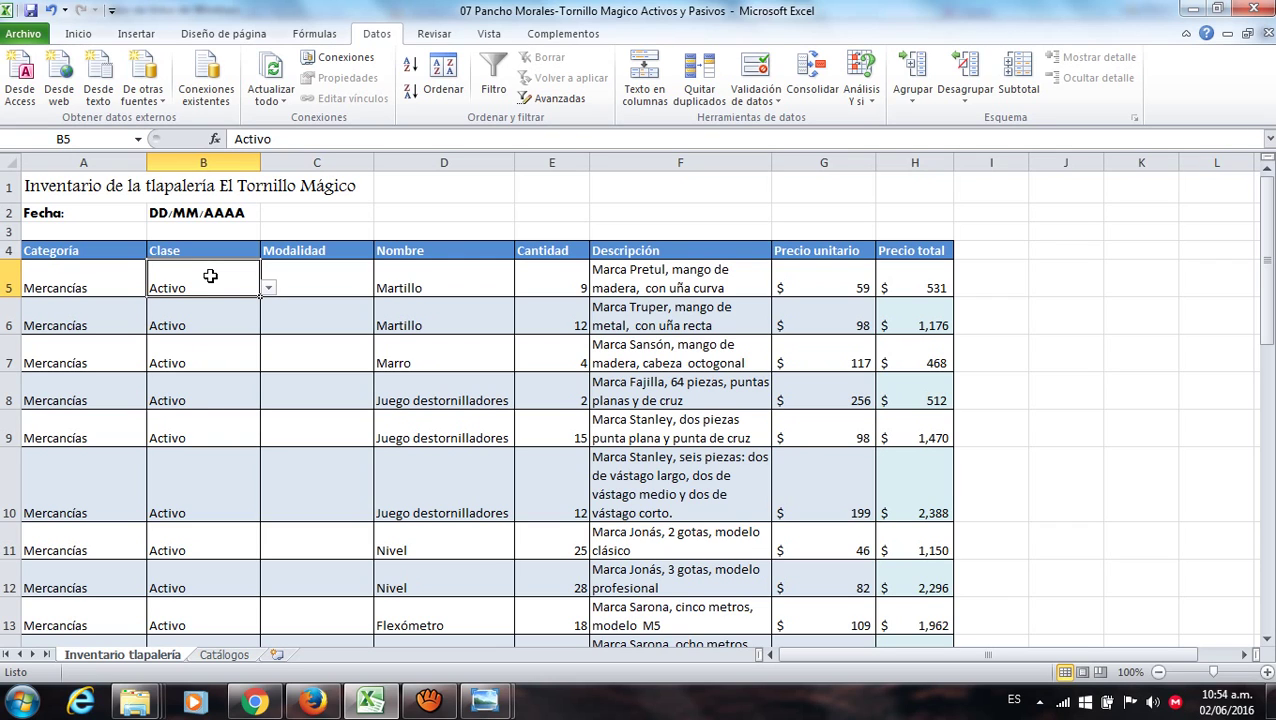
drag(210, 276, 210, 640)
drag(210, 276, 210, 276)
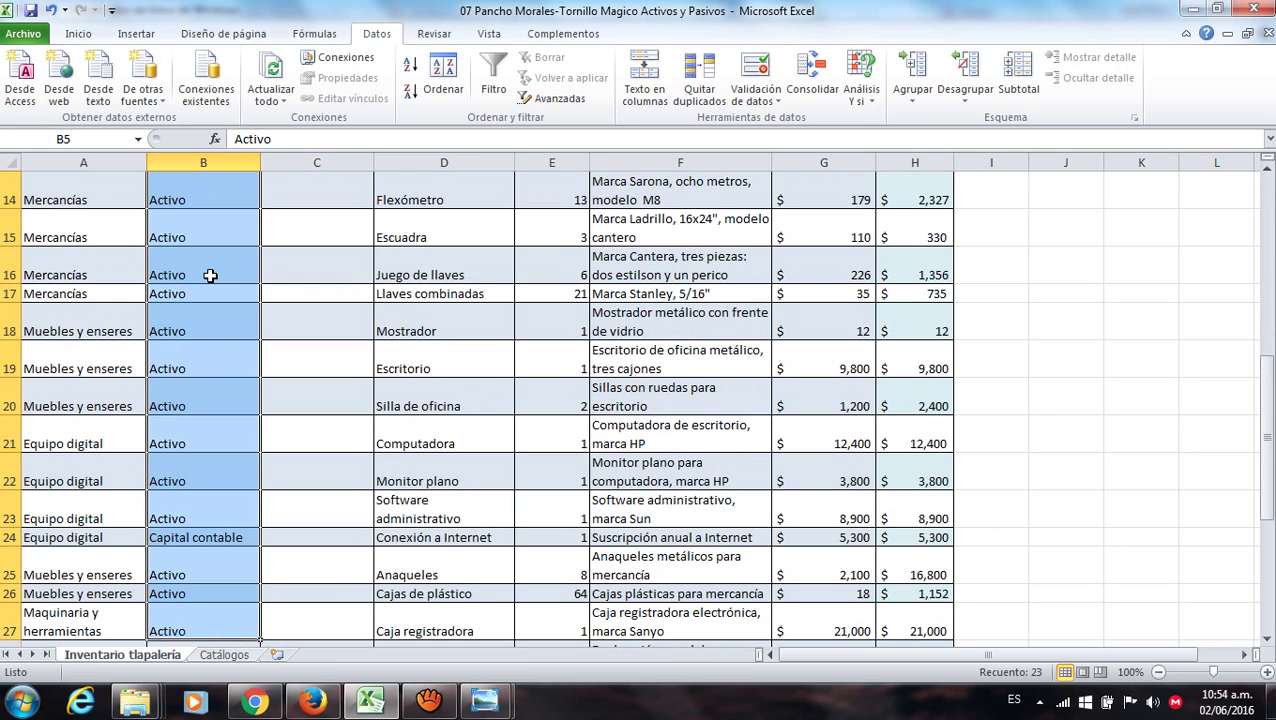
key(ctrl+shift+Down)
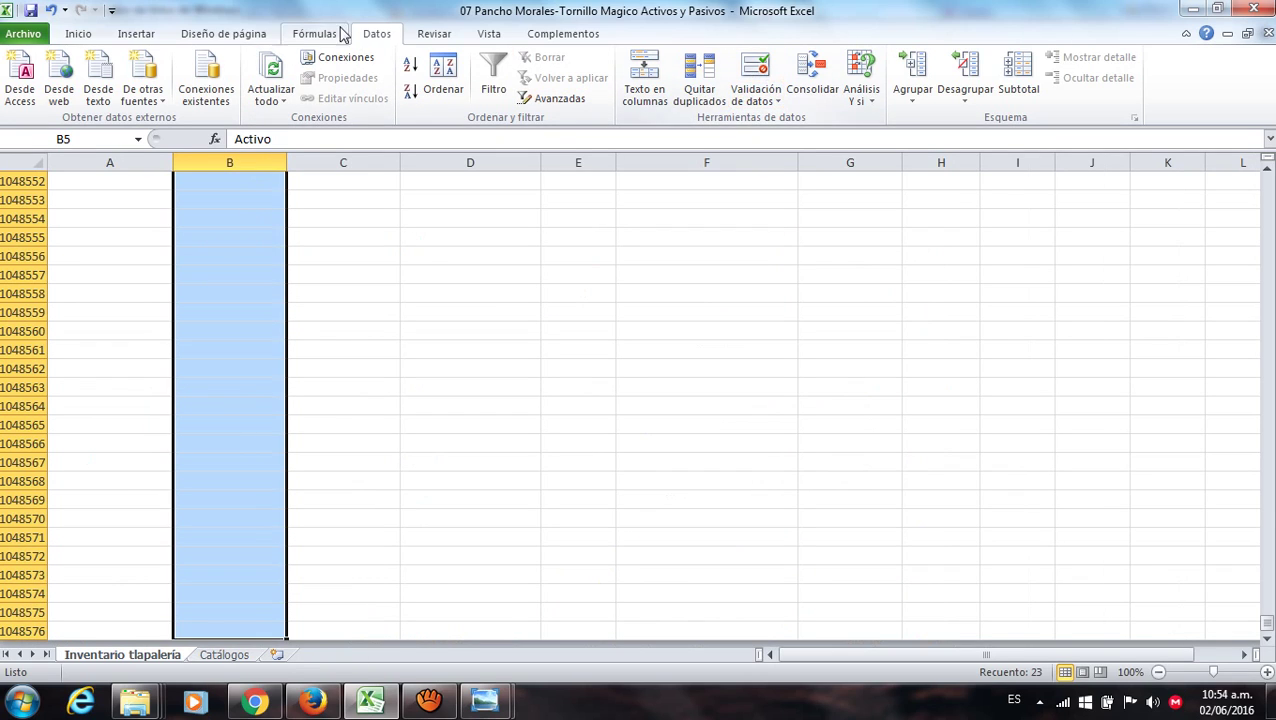
click(755, 70)
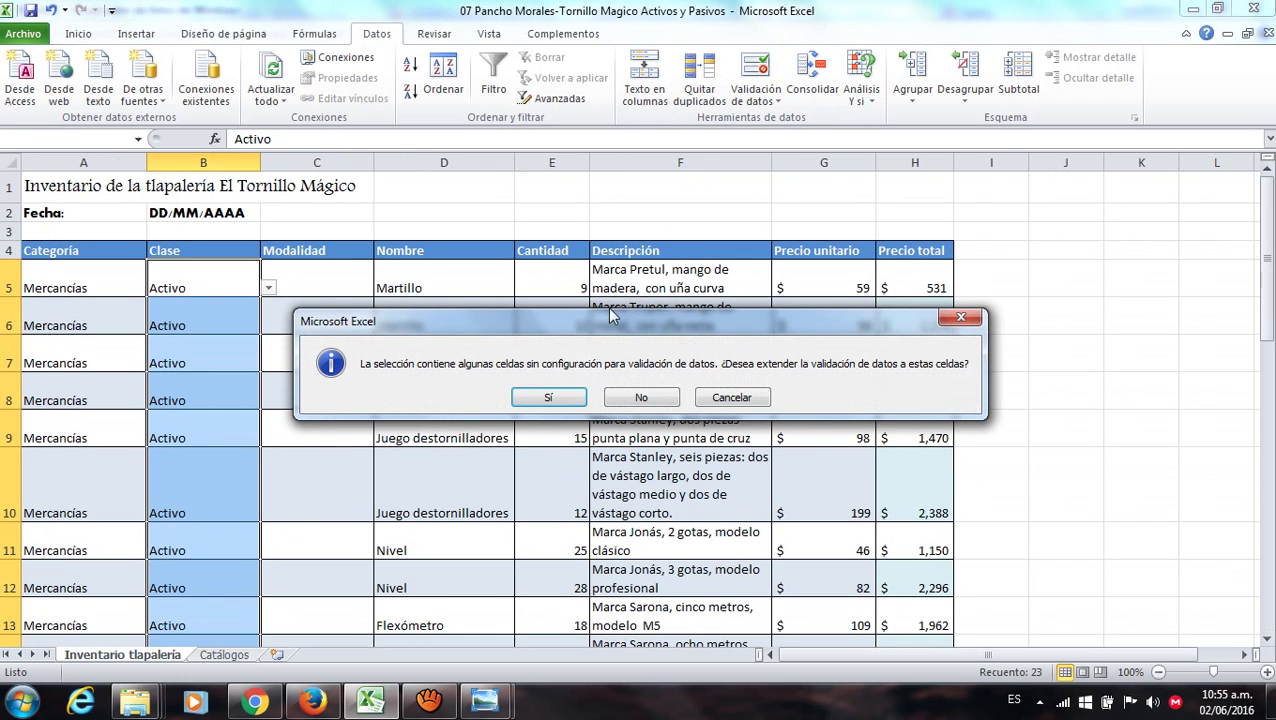
click(548, 397)
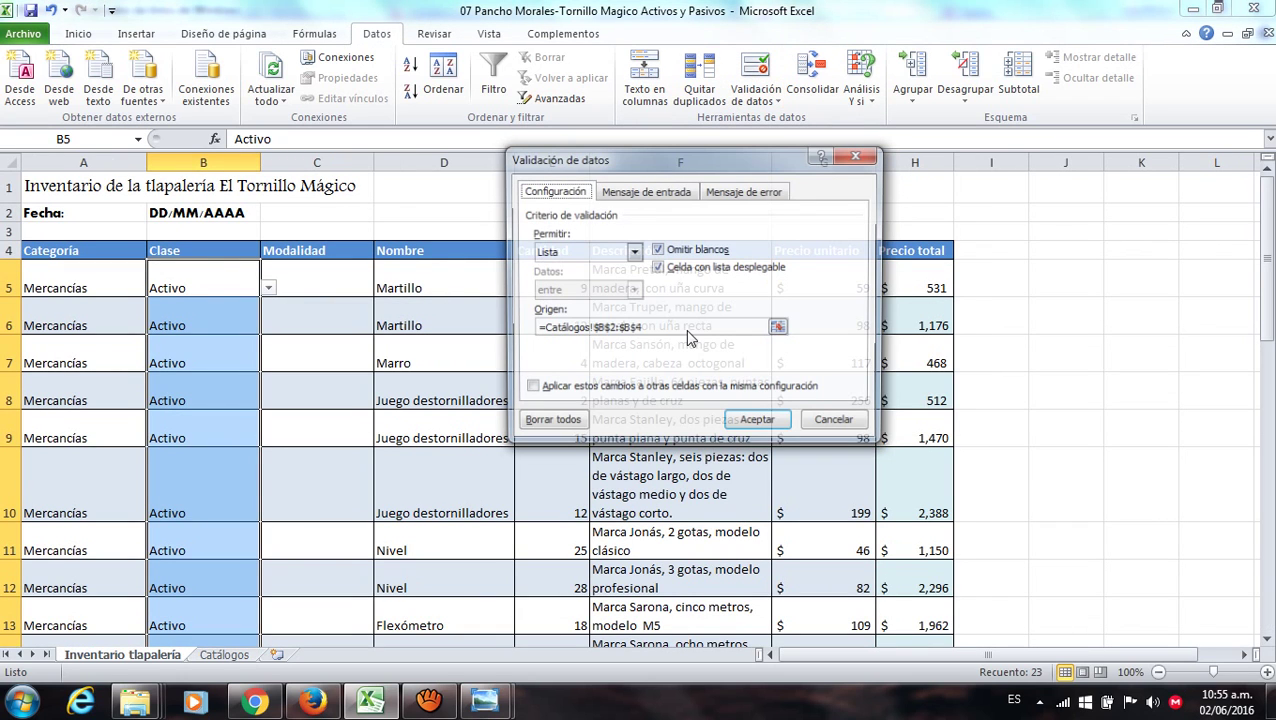
Replace the Clase list source with =Catálogos!$B$2:$B$4 and apply the validation.
drag(685, 329, 513, 333)
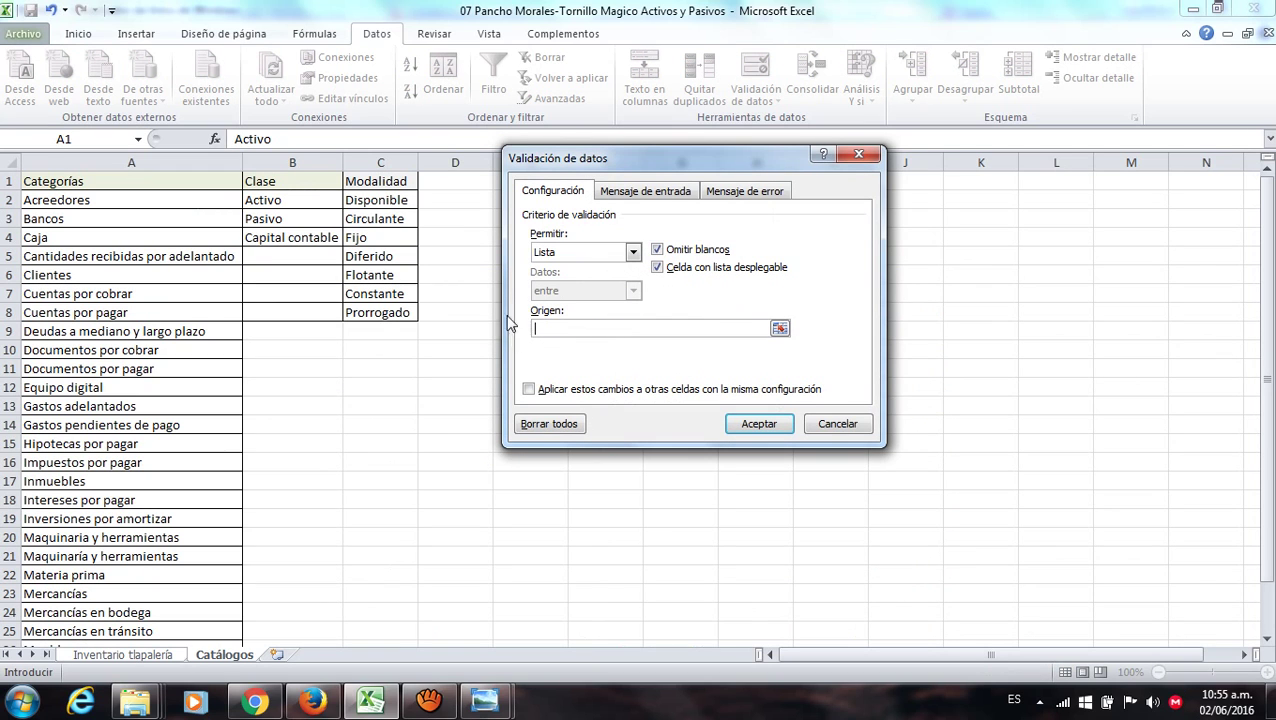
drag(320, 202, 325, 238)
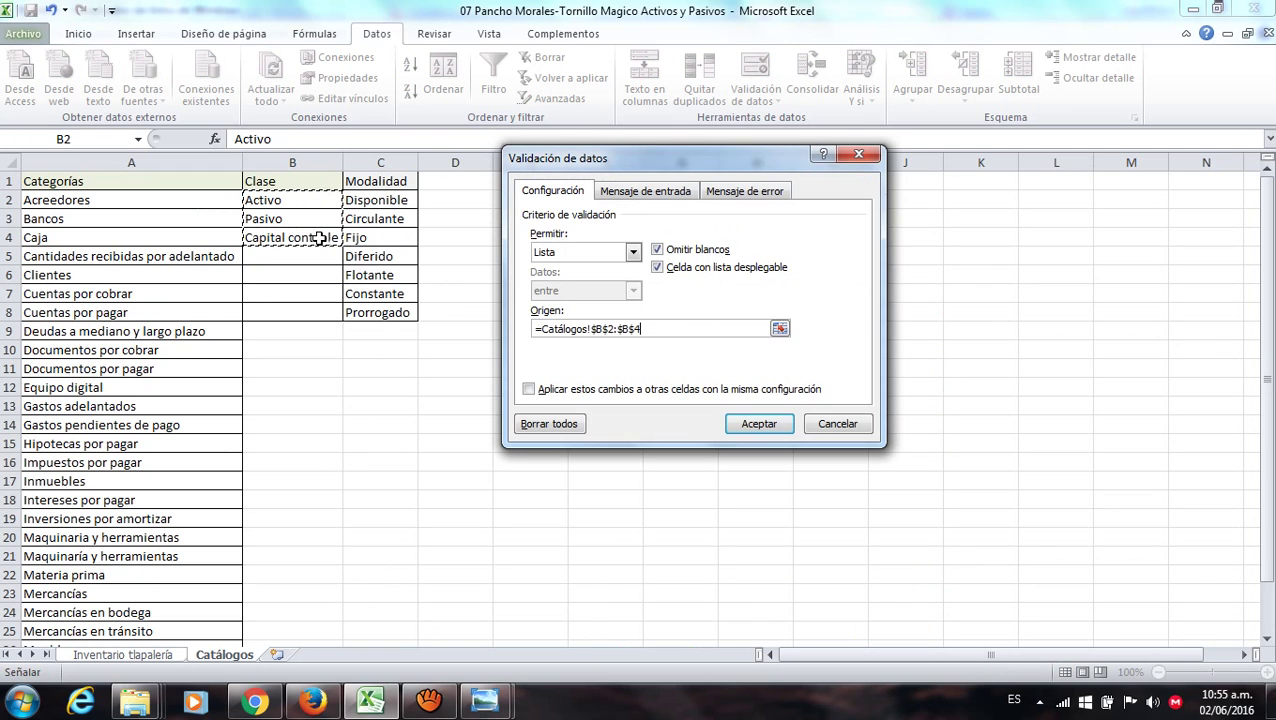
click(745, 423)
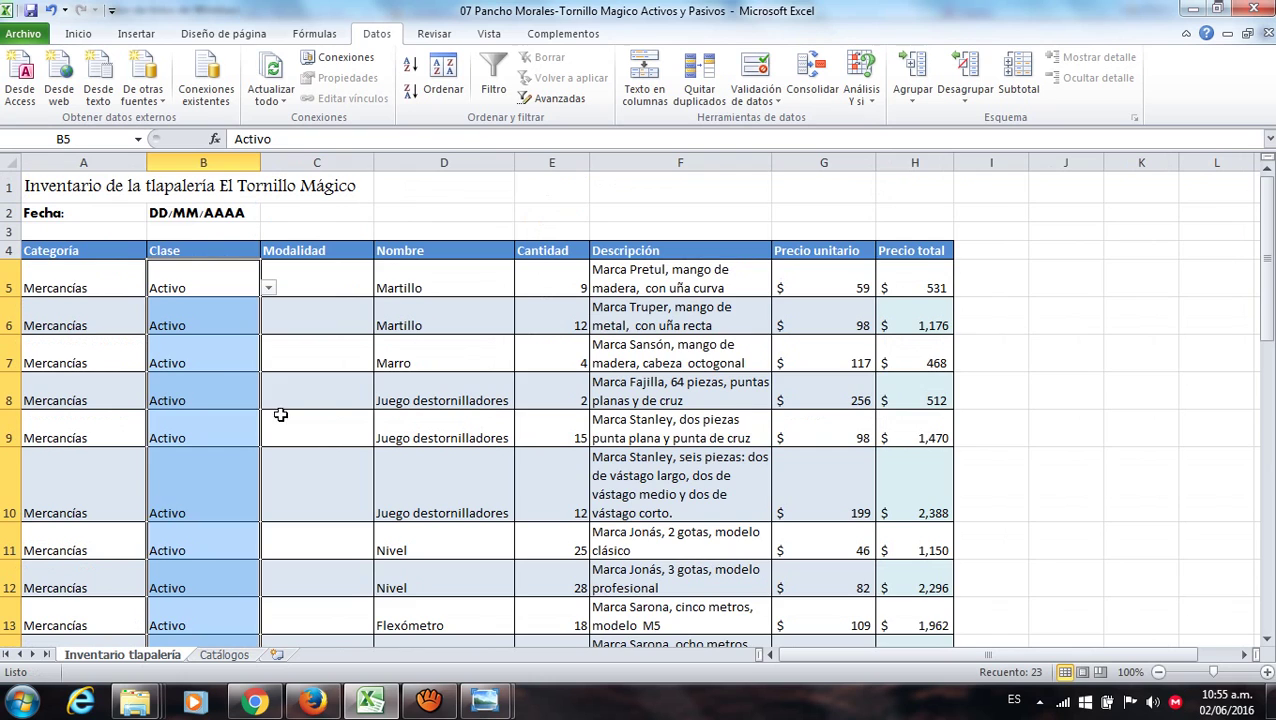
Check blank Clase, Categoría and Modalidad cells below the table, including B39, C36 and C41, for drop-down lists.
scroll(279, 413, down, 12)
scroll(220, 386, up, 3)
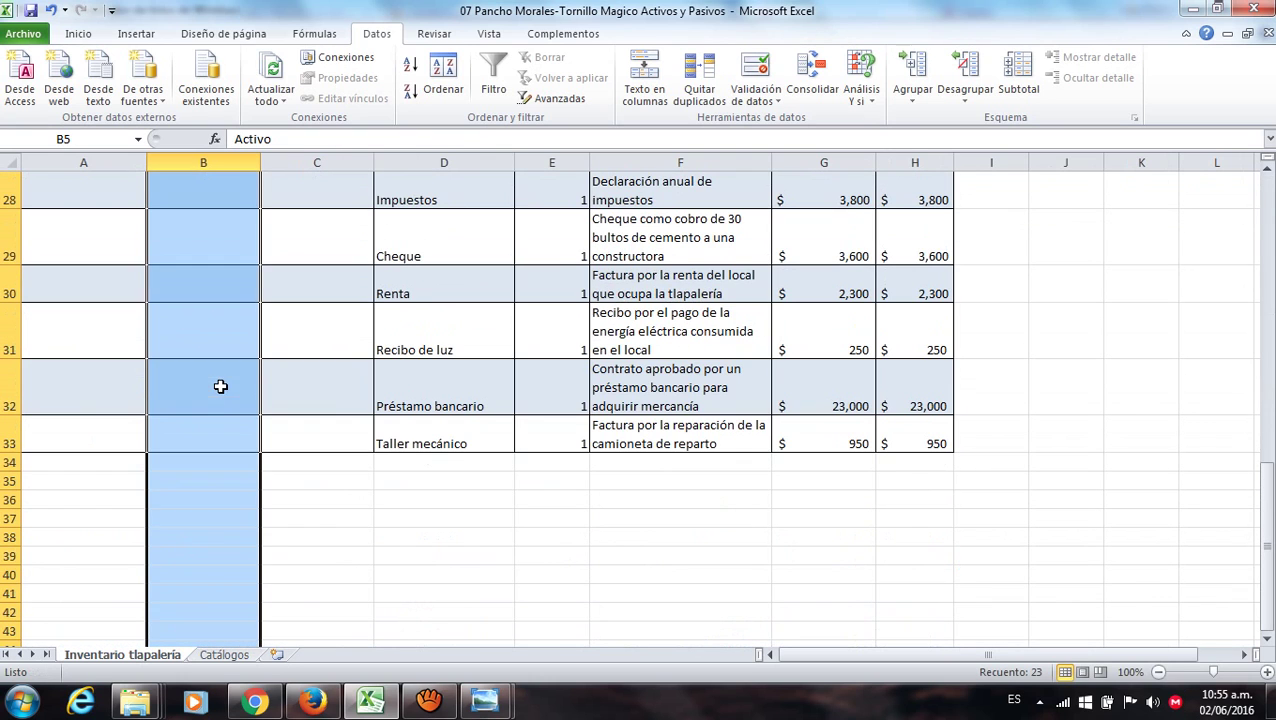
click(190, 532)
click(205, 590)
click(205, 553)
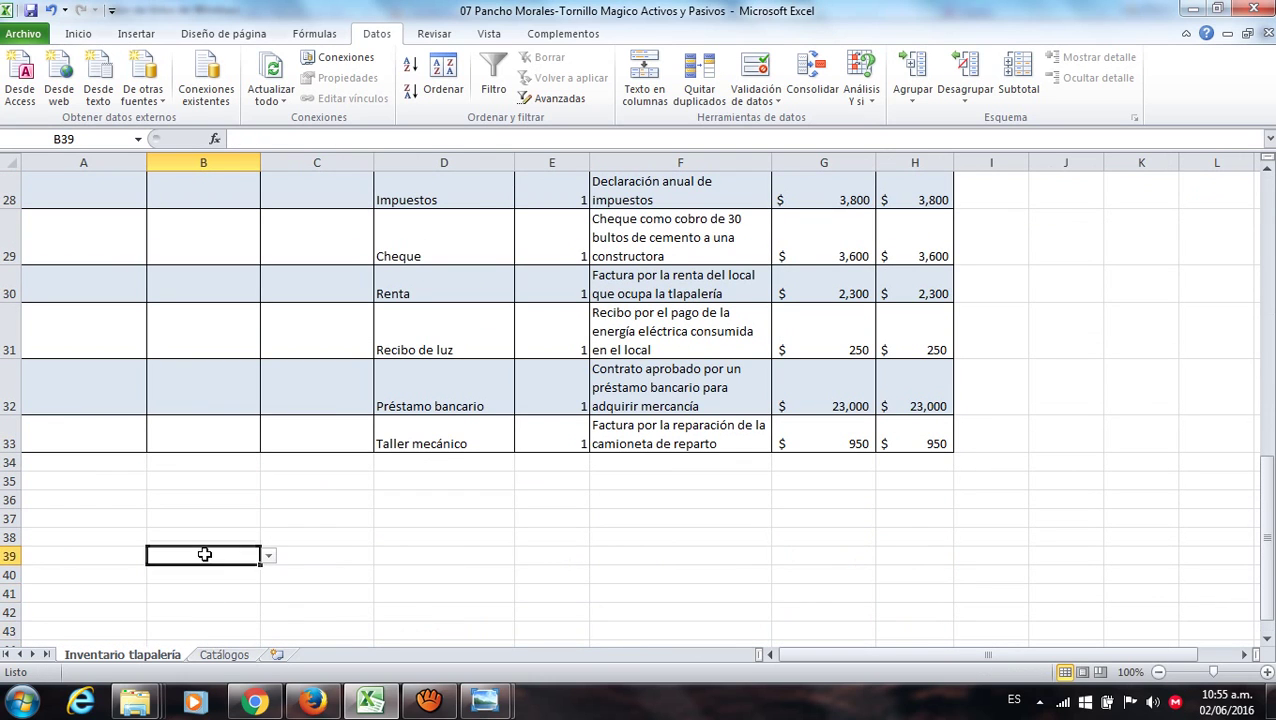
click(105, 533)
click(102, 612)
click(179, 586)
click(316, 500)
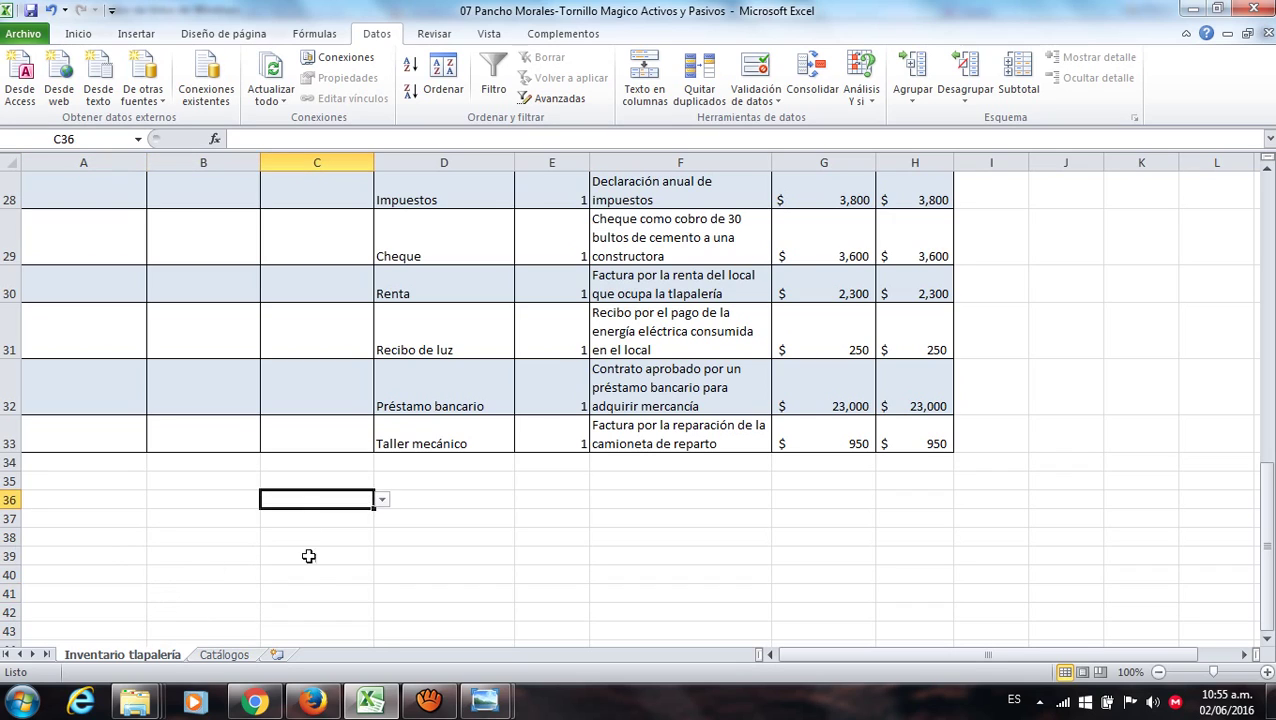
click(316, 593)
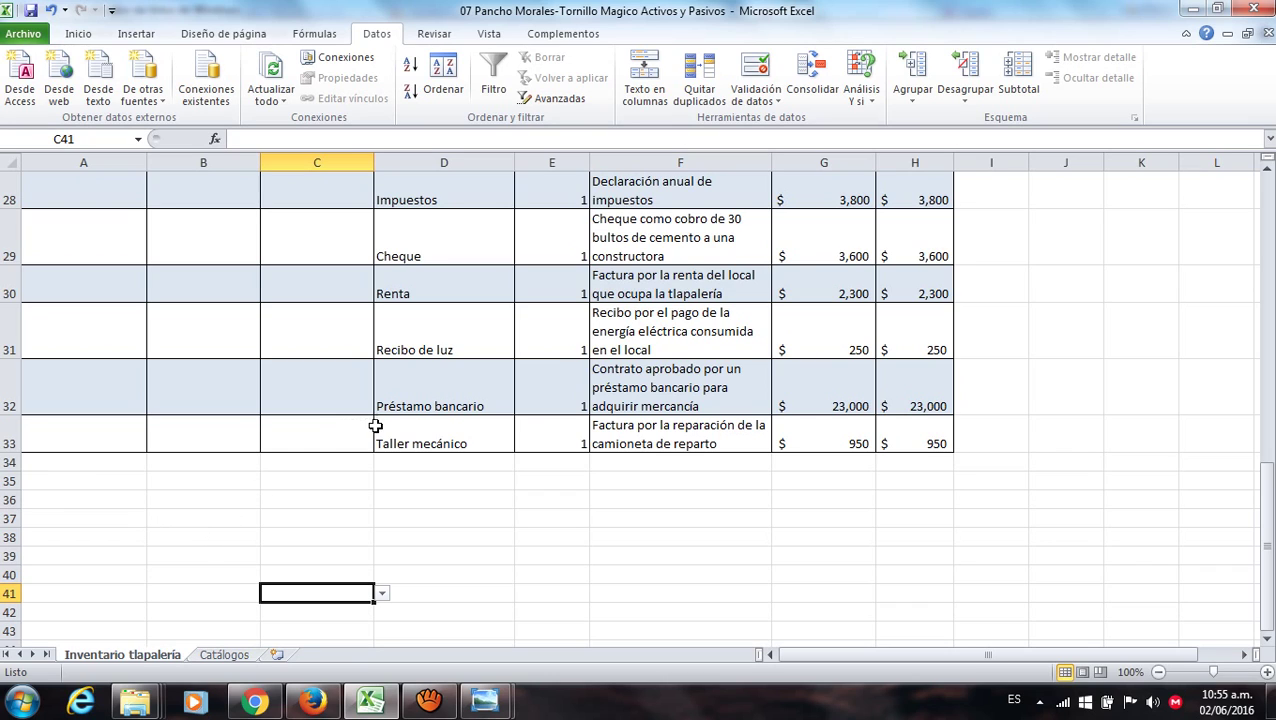
Compare cell D34 under Nombre with blank cells in columns A to C, including B36 and C35, for drop-down lists.
click(421, 463)
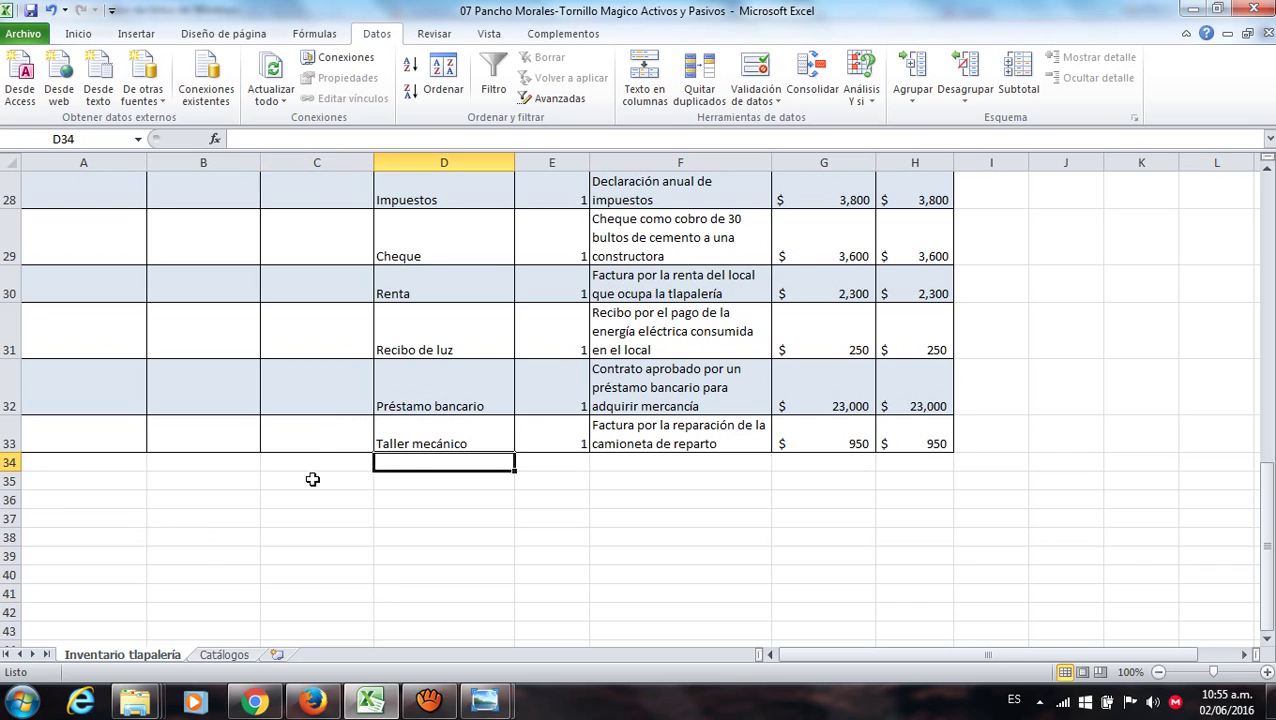
click(312, 481)
click(312, 536)
click(215, 537)
click(112, 497)
click(185, 499)
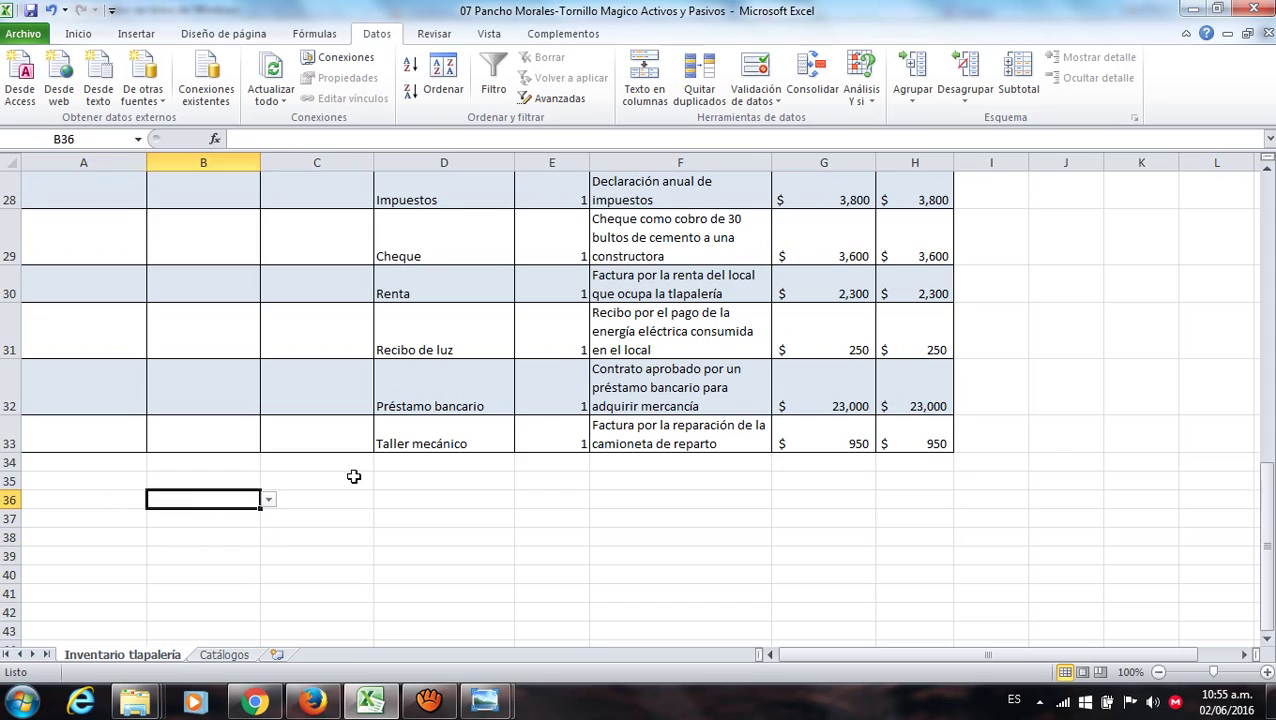
click(353, 479)
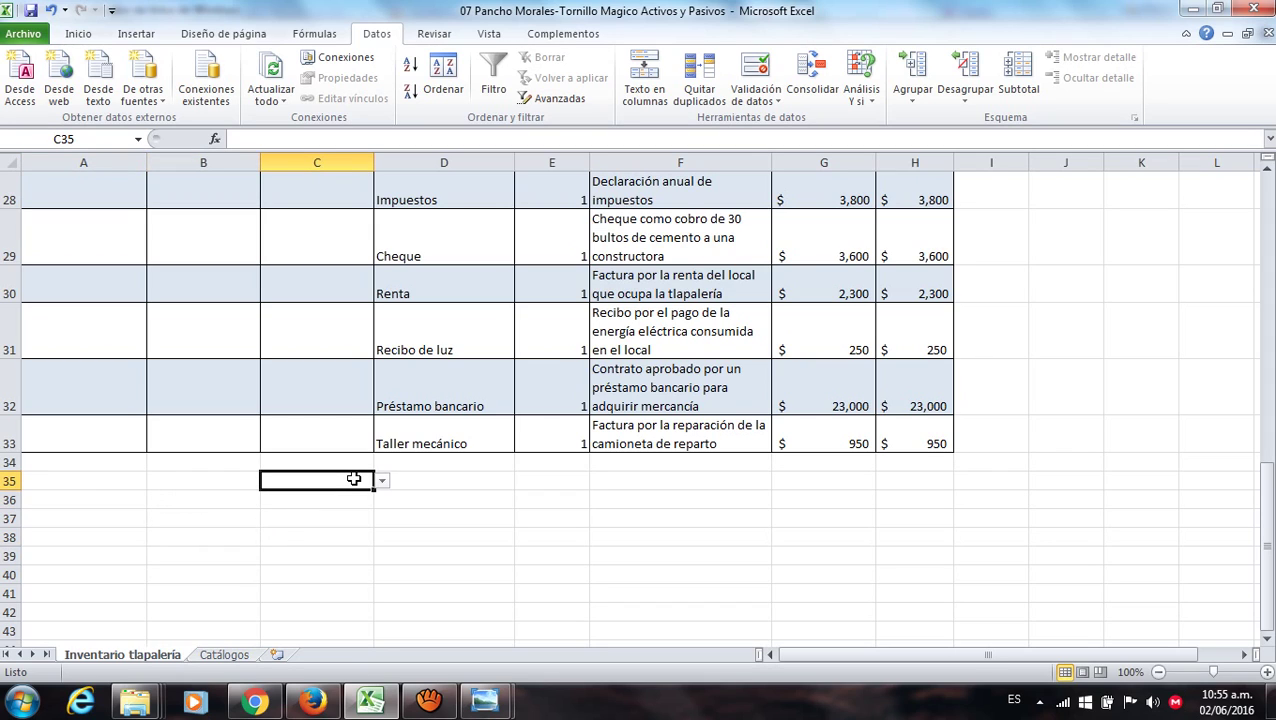